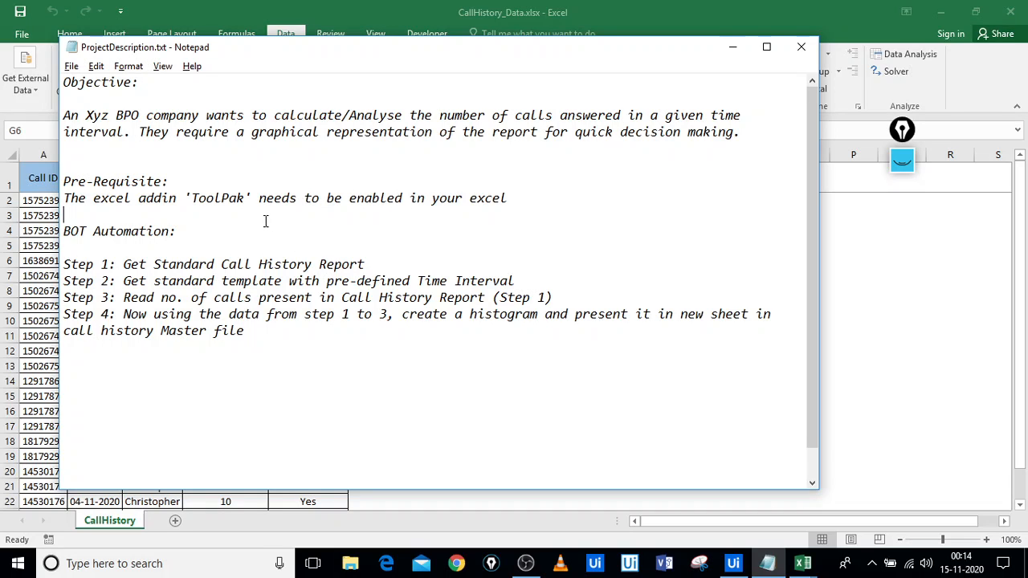
Highlight 'ToolPak' in the Notepad Pre-Requisite line, then minimize the notes
{"action": "left_click_drag", "start_coordinate": [253, 199], "coordinate": [190, 202]}
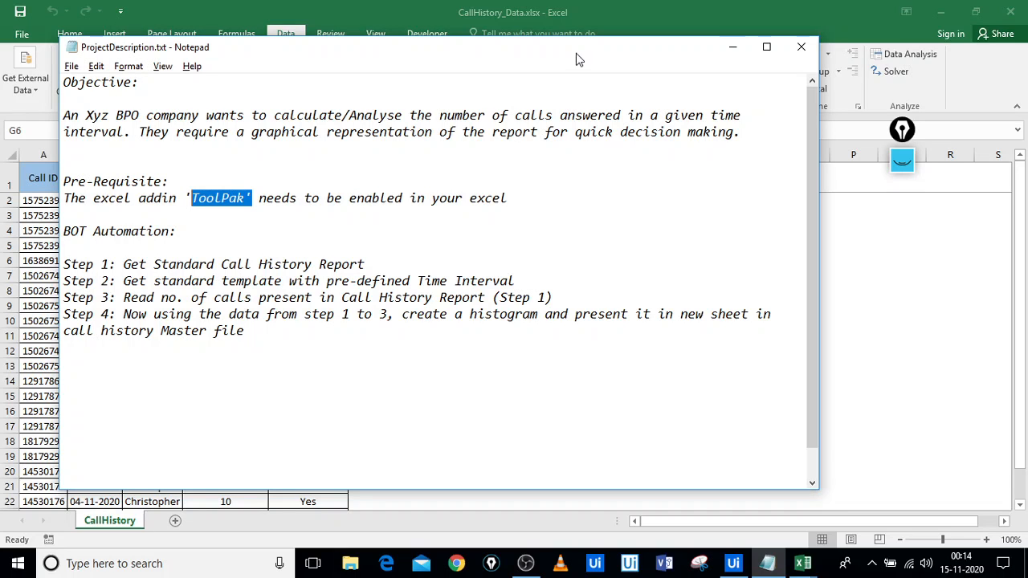
{"action": "left_click", "coordinate": [734, 52]}
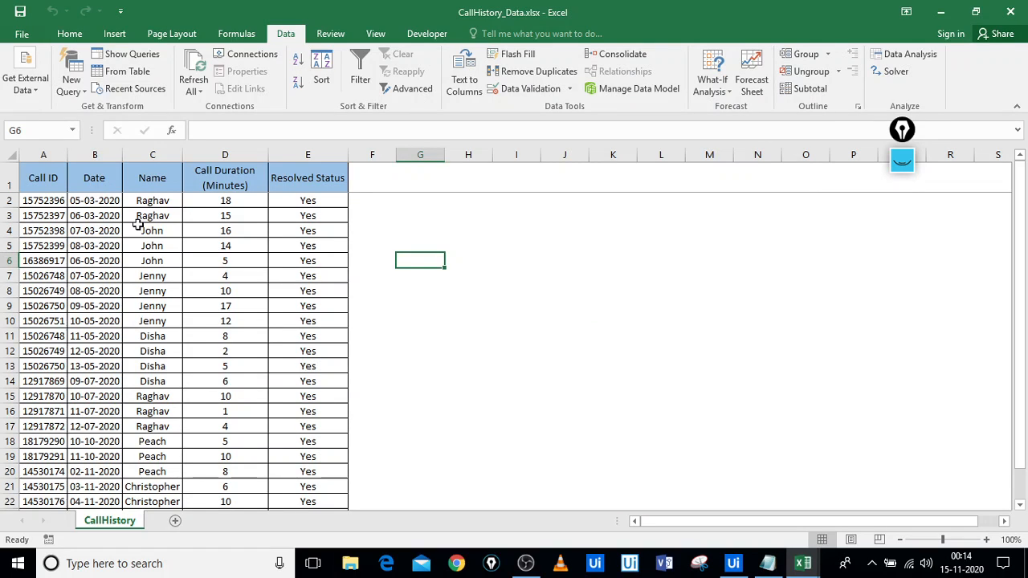
{"action": "left_click", "coordinate": [22, 36]}
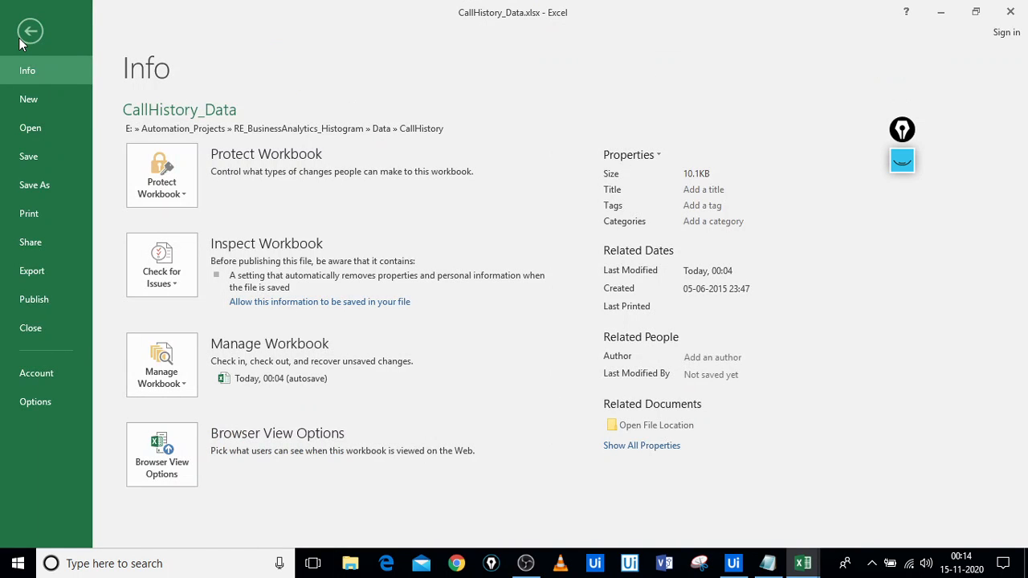
{"action": "left_click", "coordinate": [34, 406]}
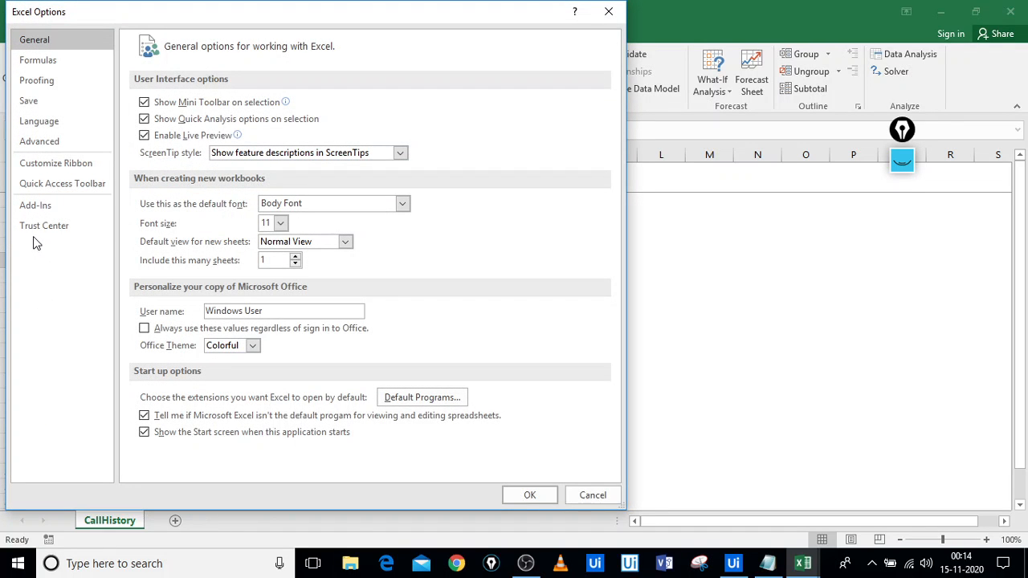
{"action": "left_click", "coordinate": [30, 208]}
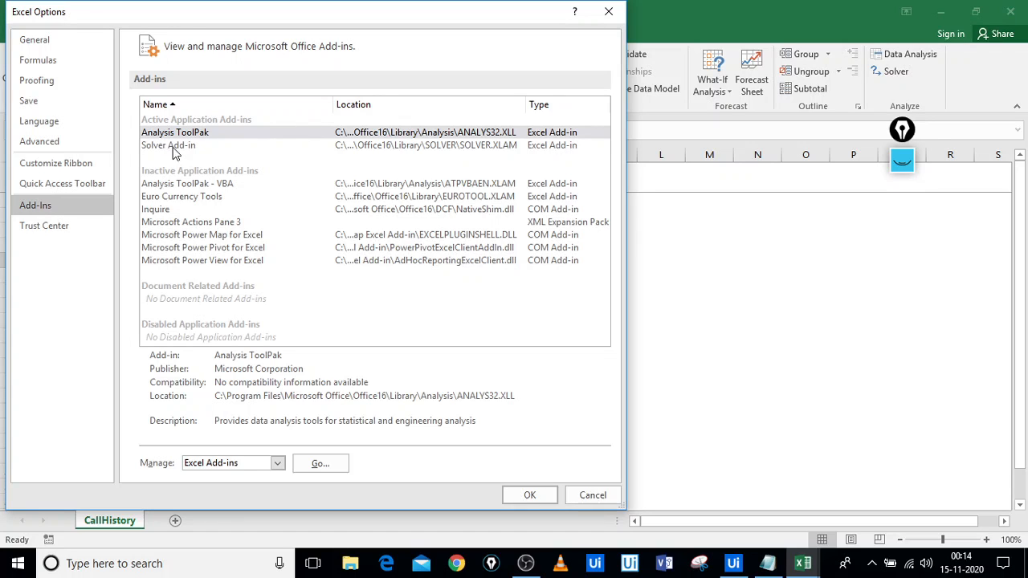
{"action": "left_click", "coordinate": [233, 227]}
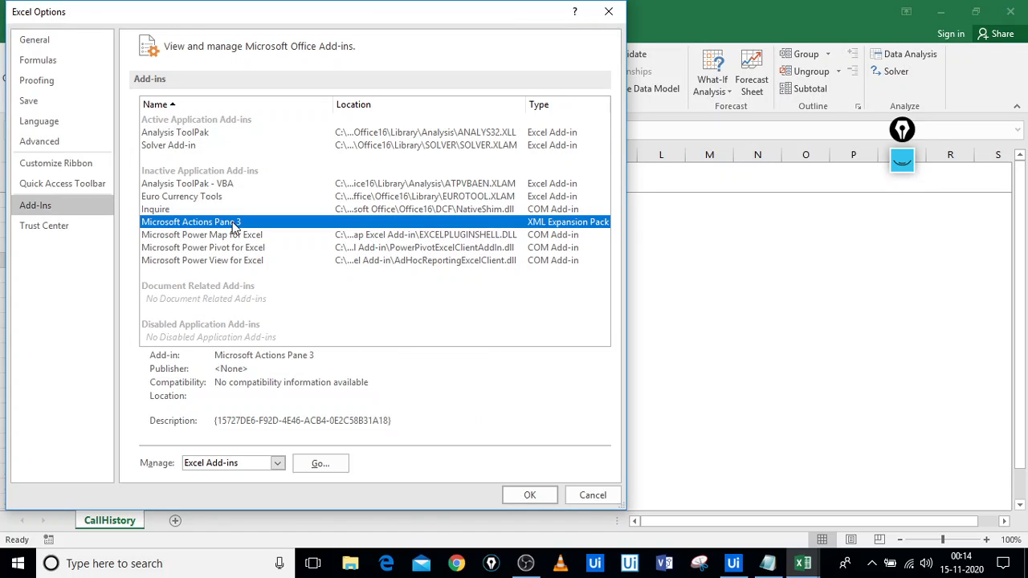
{"action": "left_click", "coordinate": [202, 184]}
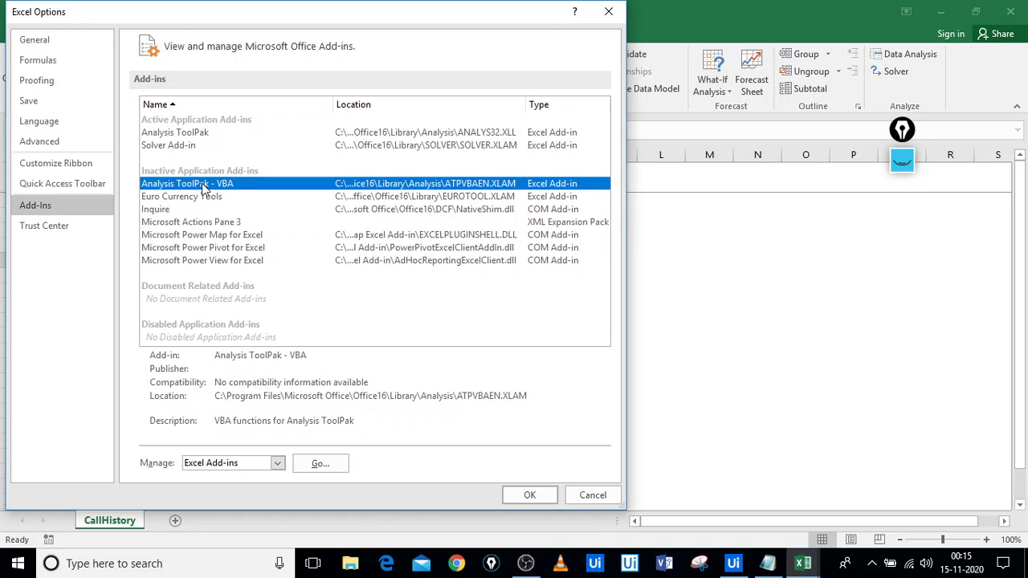
{"action": "left_click", "coordinate": [319, 466]}
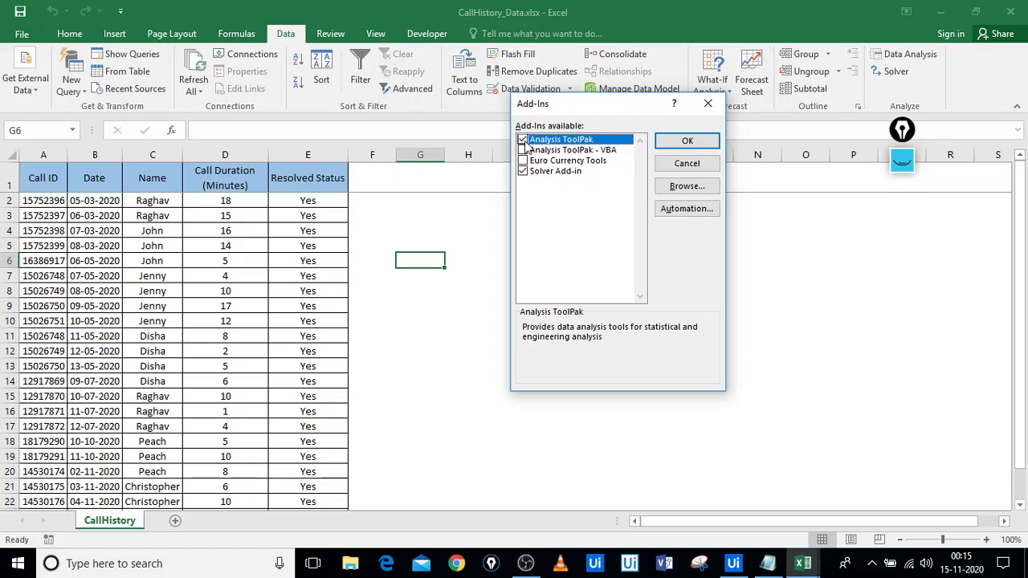
{"action": "left_click", "coordinate": [710, 105]}
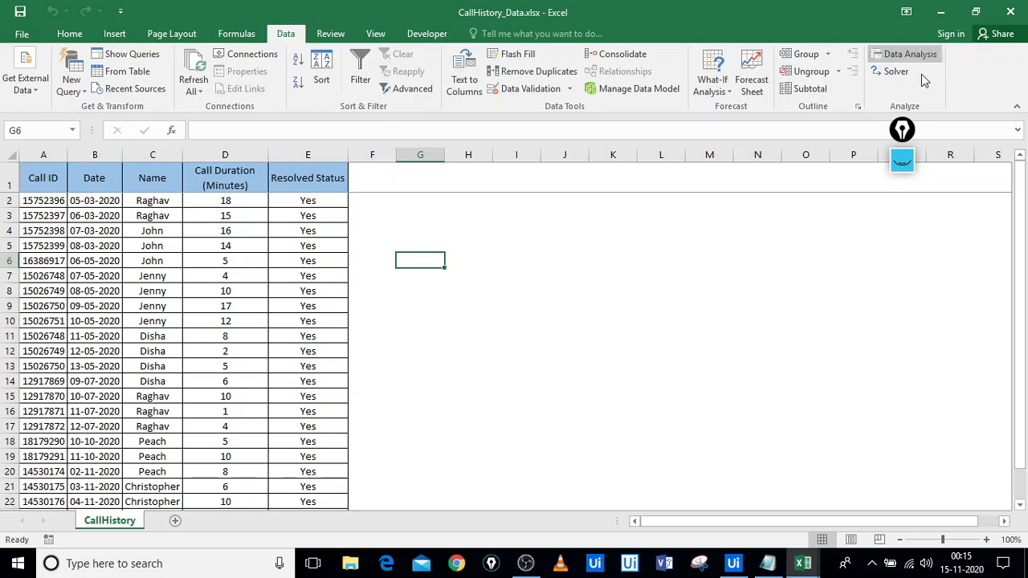
Add a blank line after Step 4 in the Notepad project notes, then return to Excel
{"action": "key", "text": "alt+Tab"}
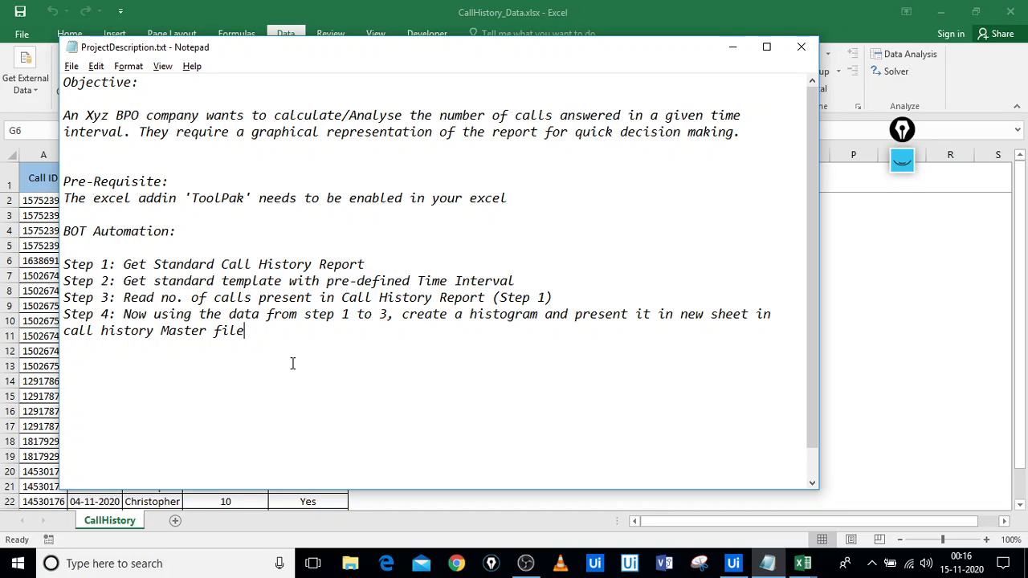
{"action": "key", "text": "Return"}
{"action": "left_click", "coordinate": [33, 286]}
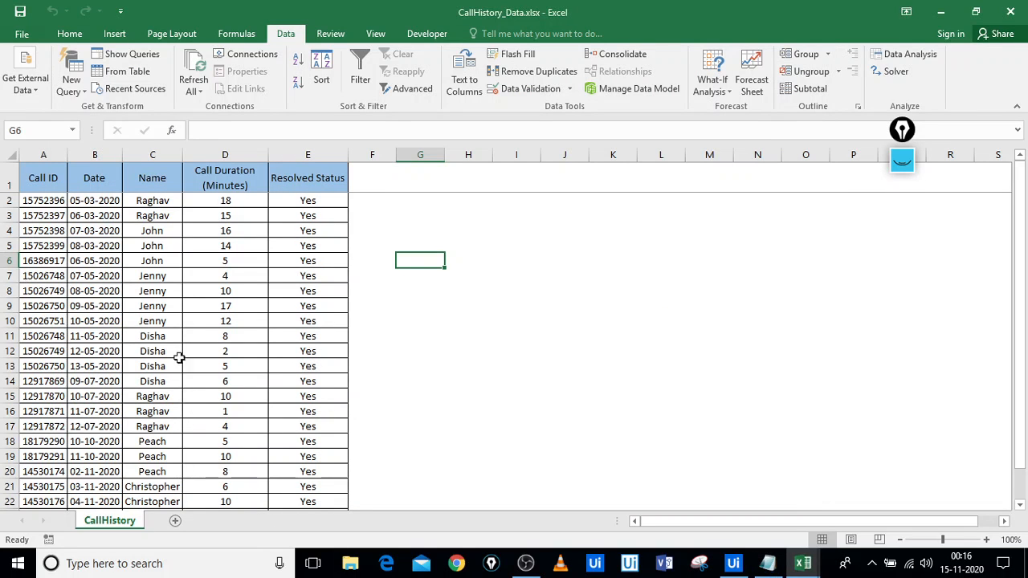
Look over the CallHistory columns: Call ID, Date, caller names and durations such as 18 in D2
{"action": "left_click", "coordinate": [244, 276]}
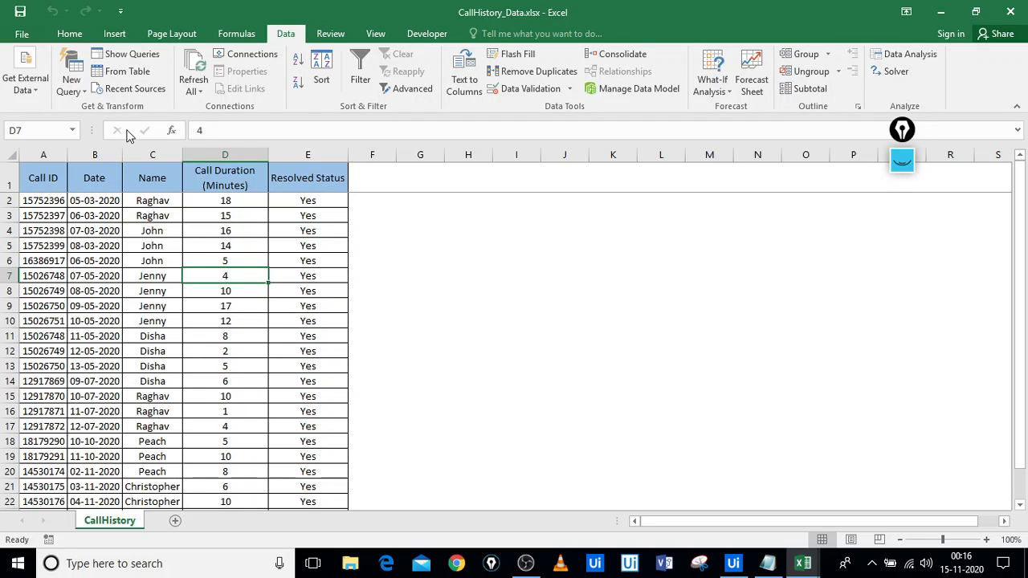
{"action": "left_click", "coordinate": [70, 33]}
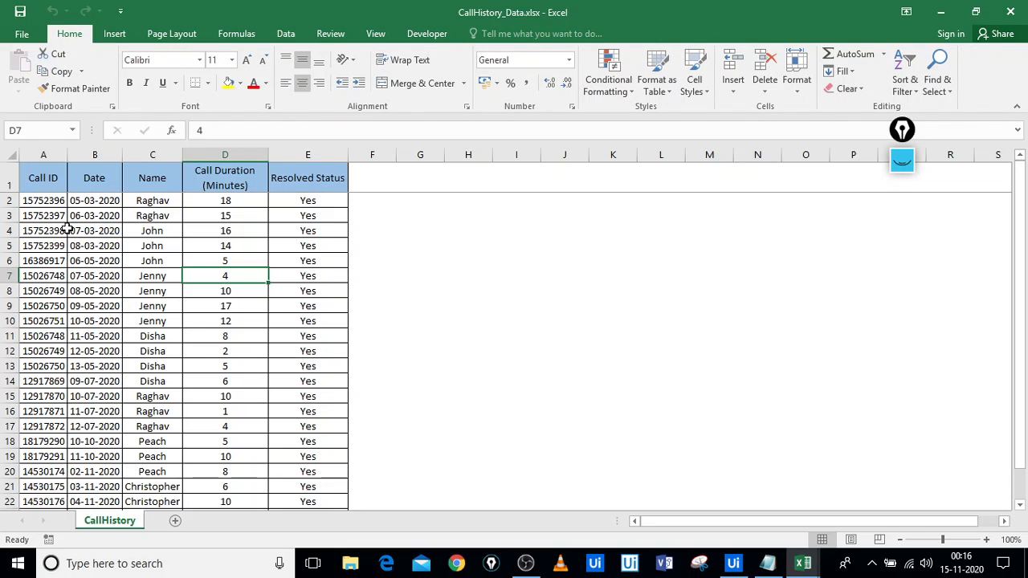
{"action": "left_click", "coordinate": [42, 176]}
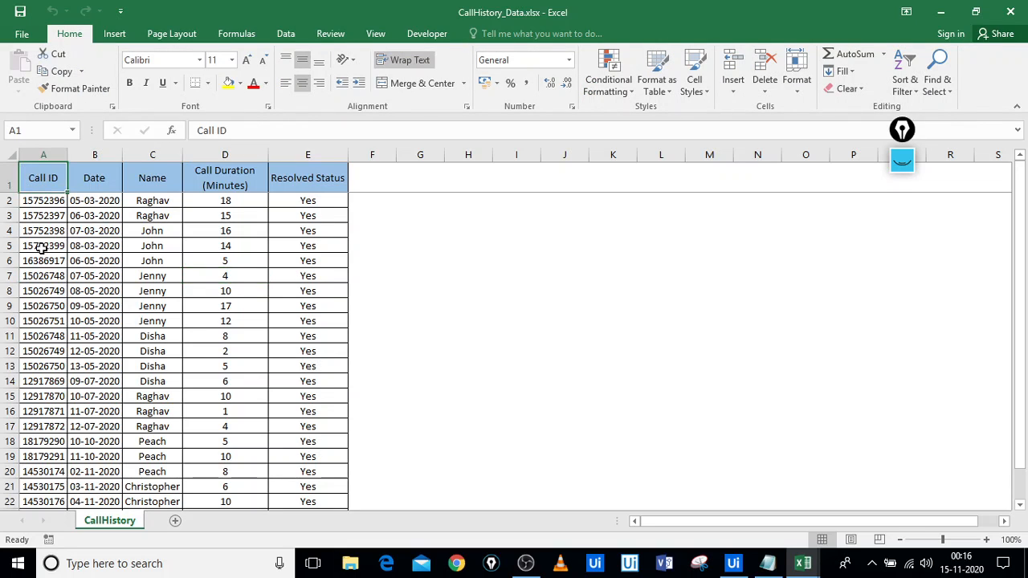
{"action": "left_click", "coordinate": [94, 184]}
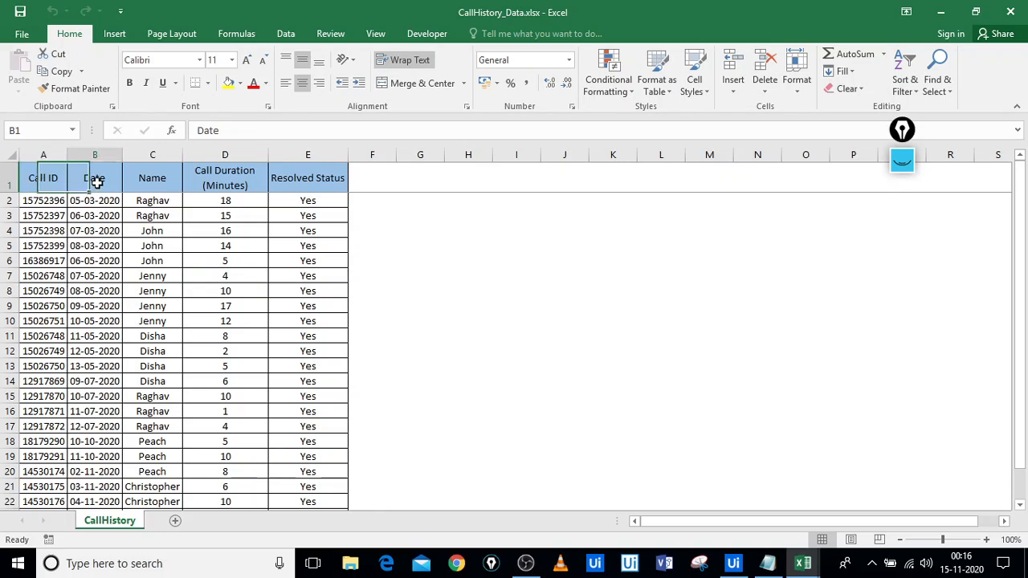
{"action": "left_click", "coordinate": [143, 322]}
{"action": "left_click", "coordinate": [228, 197]}
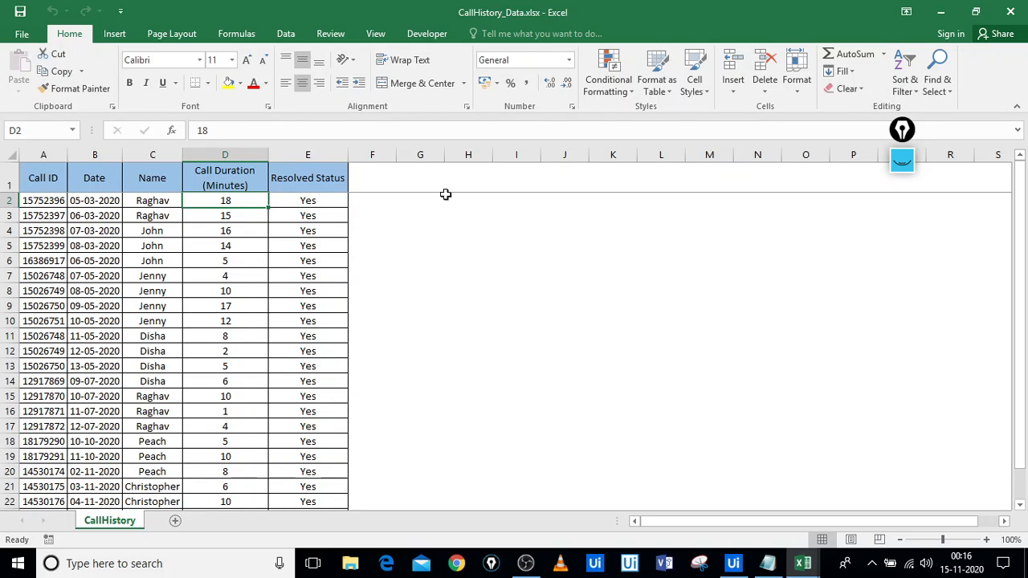
Select empty cells beside the table, then bring up the list of open Excel workbooks
{"action": "left_click", "coordinate": [478, 242]}
{"action": "left_click", "coordinate": [376, 242]}
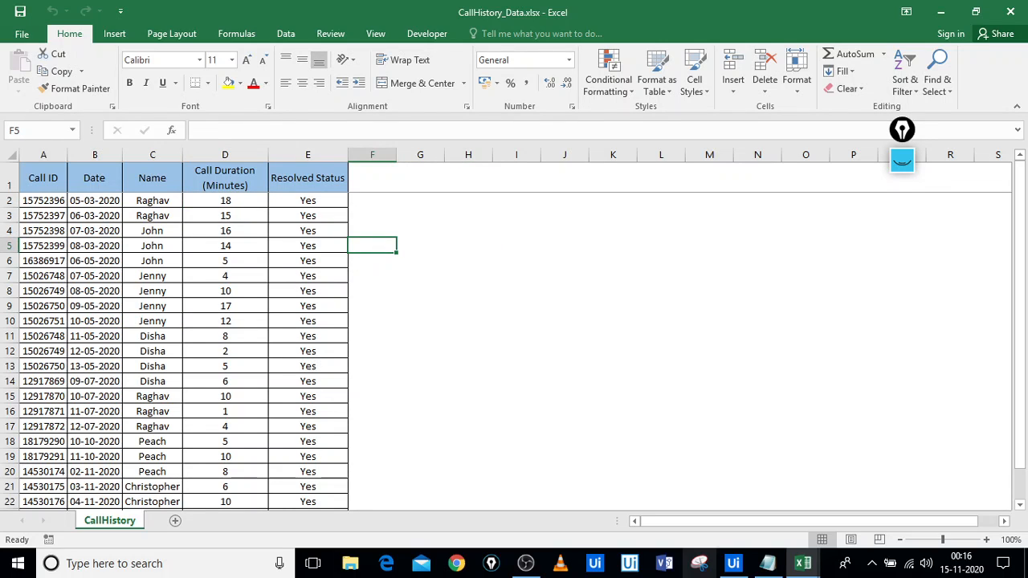
{"action": "left_click", "coordinate": [803, 563]}
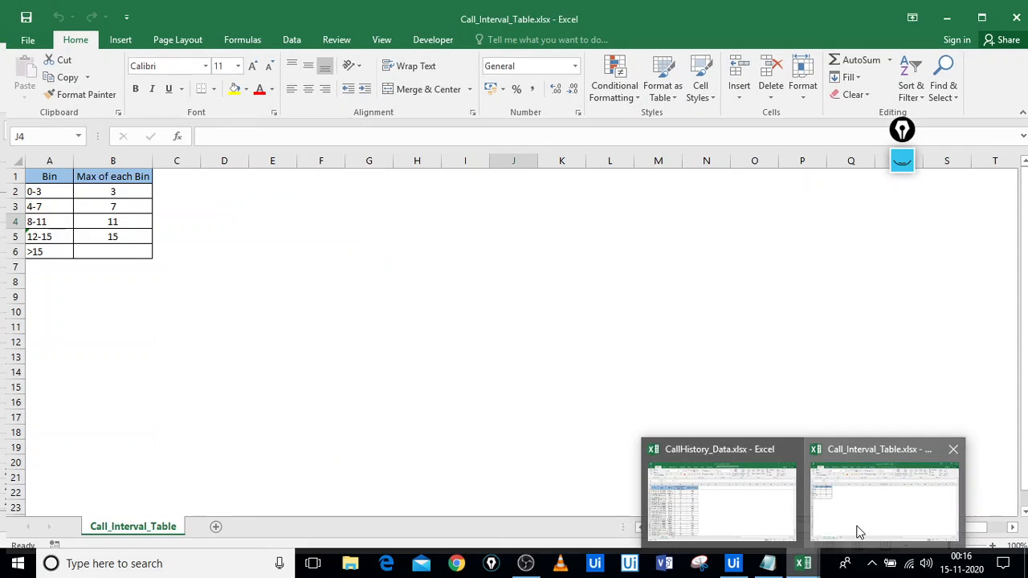
In Call_Interval_Table.xlsx, inspect the Bin labels 0-3, 4-7, 8-11 and >15
{"action": "left_click", "coordinate": [856, 530]}
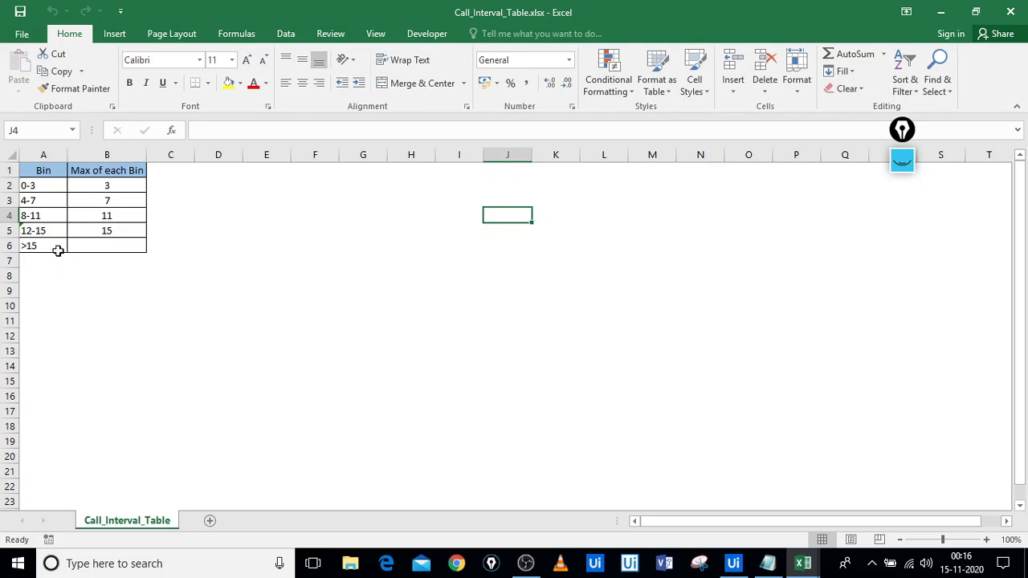
{"action": "left_click", "coordinate": [42, 189]}
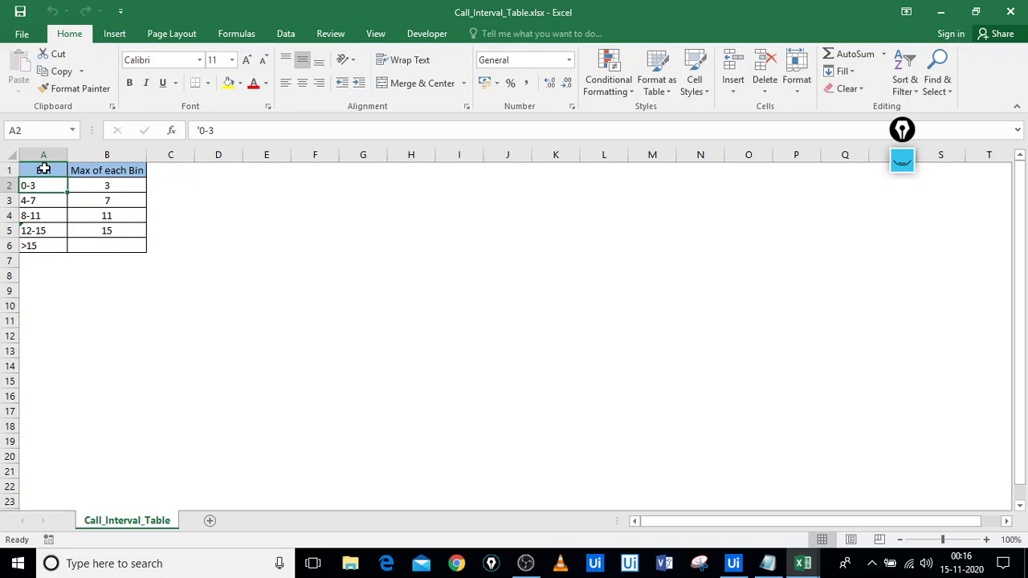
{"action": "left_click", "coordinate": [44, 164]}
{"action": "left_click", "coordinate": [45, 203]}
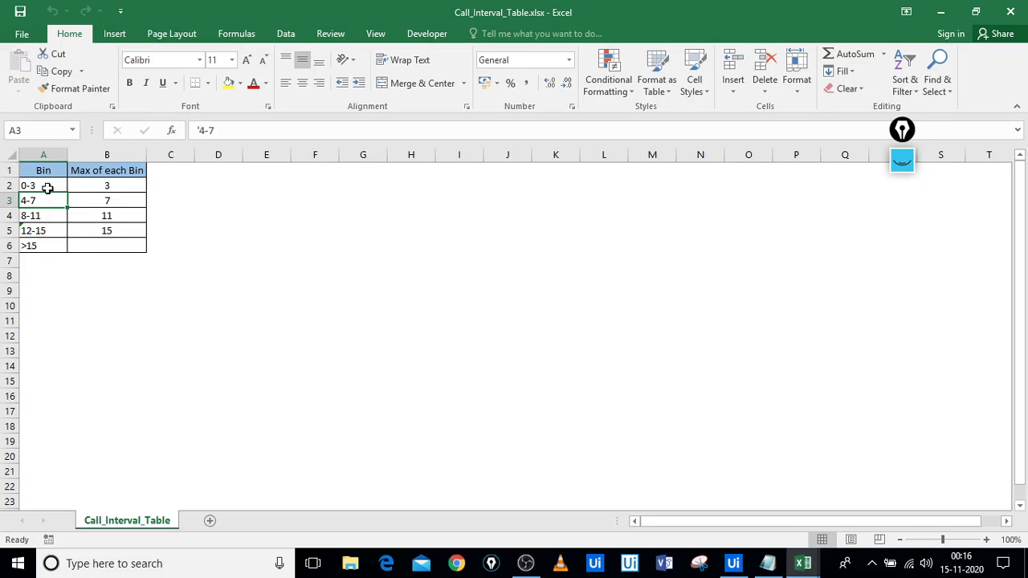
{"action": "left_click", "coordinate": [51, 186]}
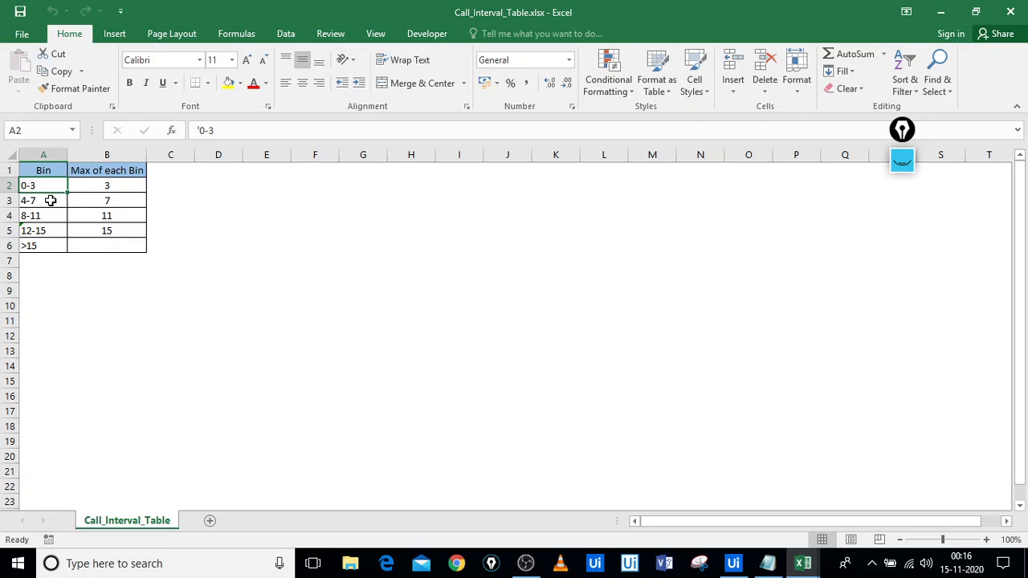
{"action": "left_click", "coordinate": [50, 202]}
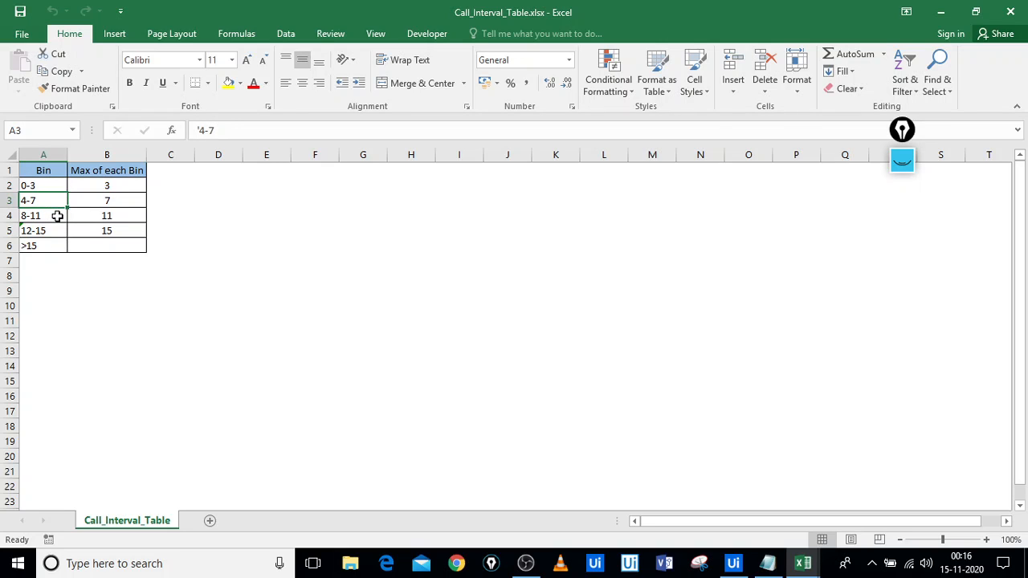
{"action": "left_click", "coordinate": [57, 215]}
{"action": "left_click", "coordinate": [54, 243]}
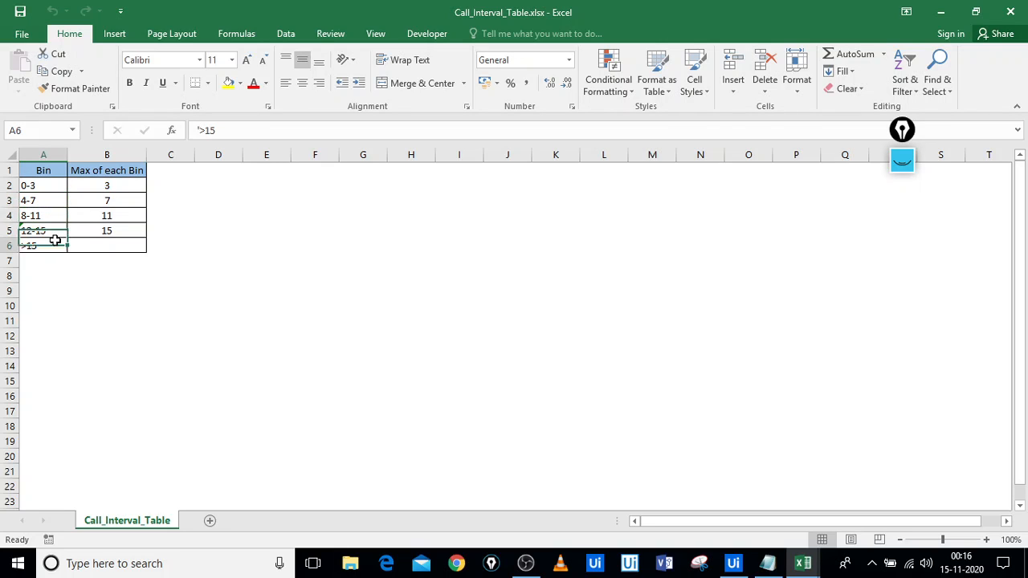
Check the Max of each Bin column, including maximums 3 and 7
{"action": "left_click", "coordinate": [122, 186]}
{"action": "left_click_drag", "start_coordinate": [119, 178], "coordinate": [119, 176]}
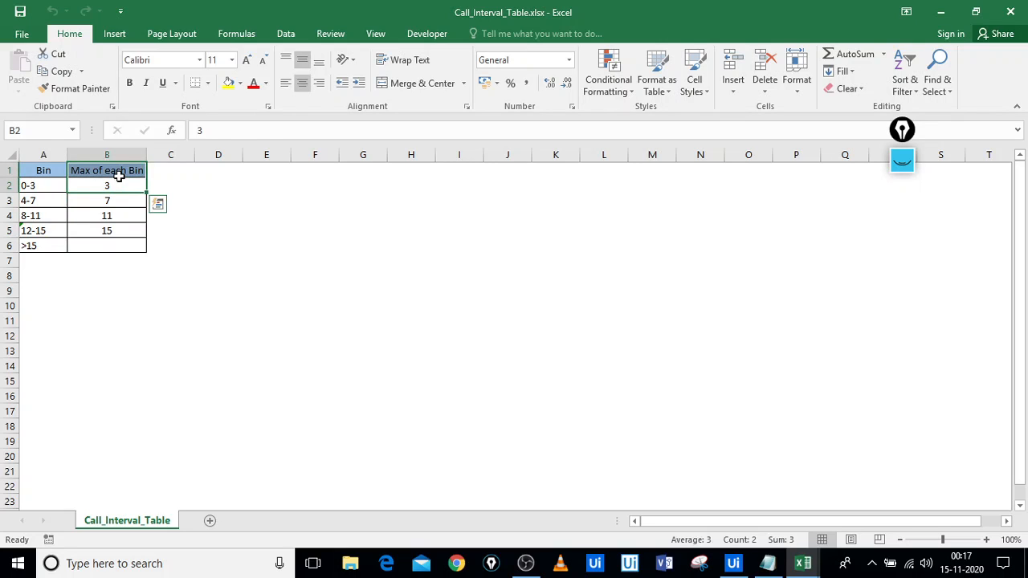
{"action": "left_click", "coordinate": [119, 176]}
{"action": "left_click", "coordinate": [119, 176]}
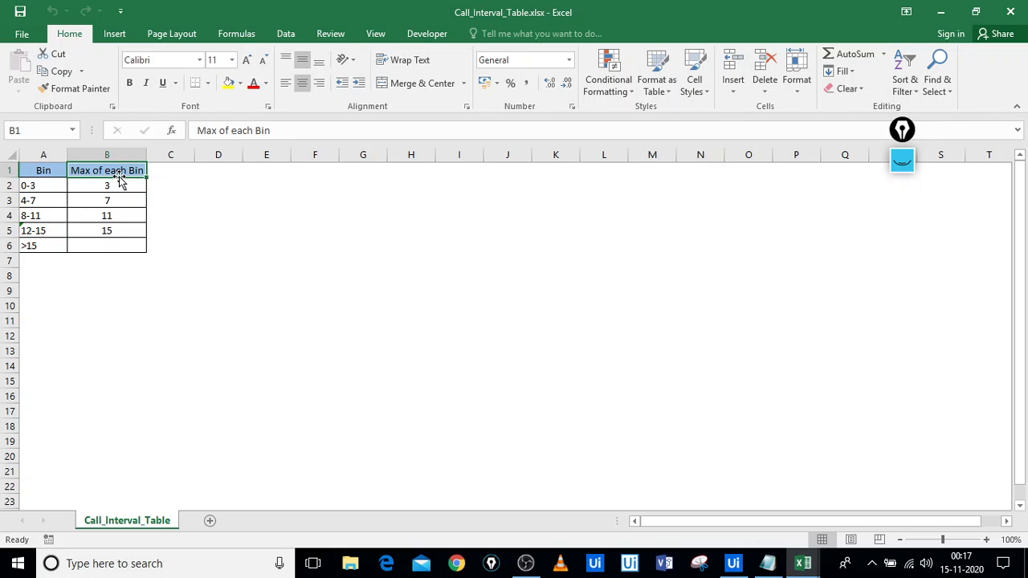
{"action": "left_click", "coordinate": [120, 186]}
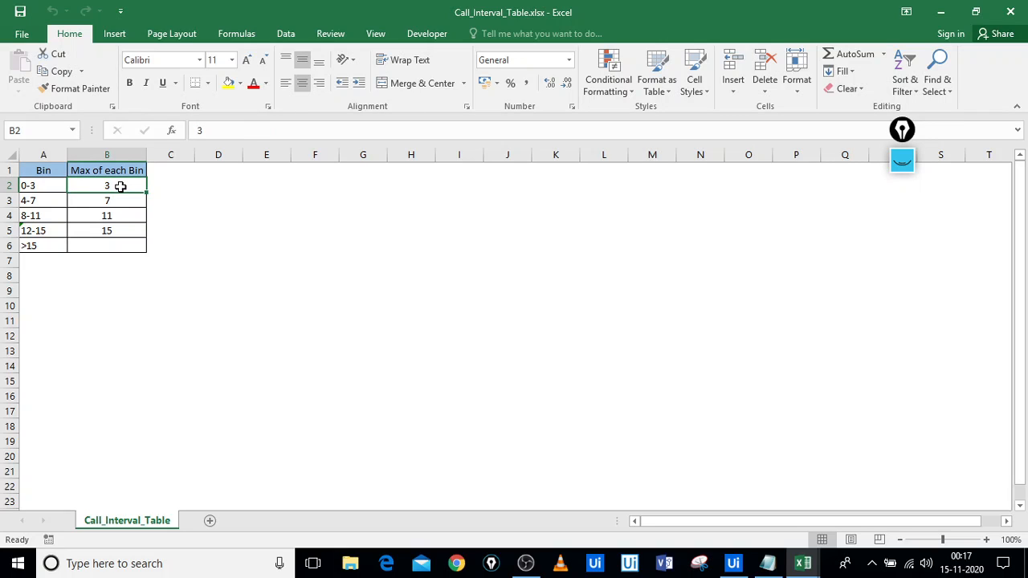
{"action": "left_click", "coordinate": [47, 191]}
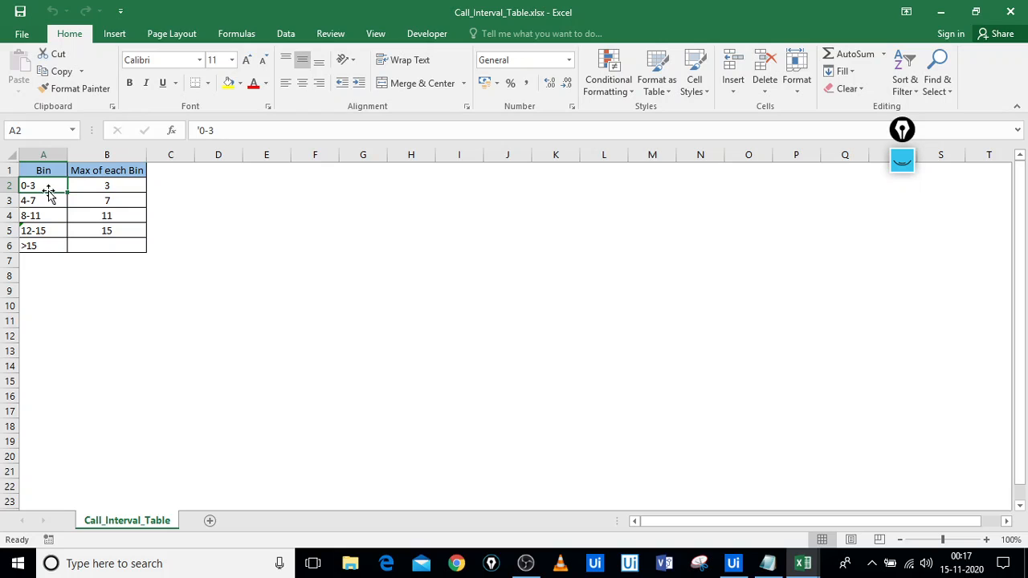
{"action": "left_click", "coordinate": [126, 188]}
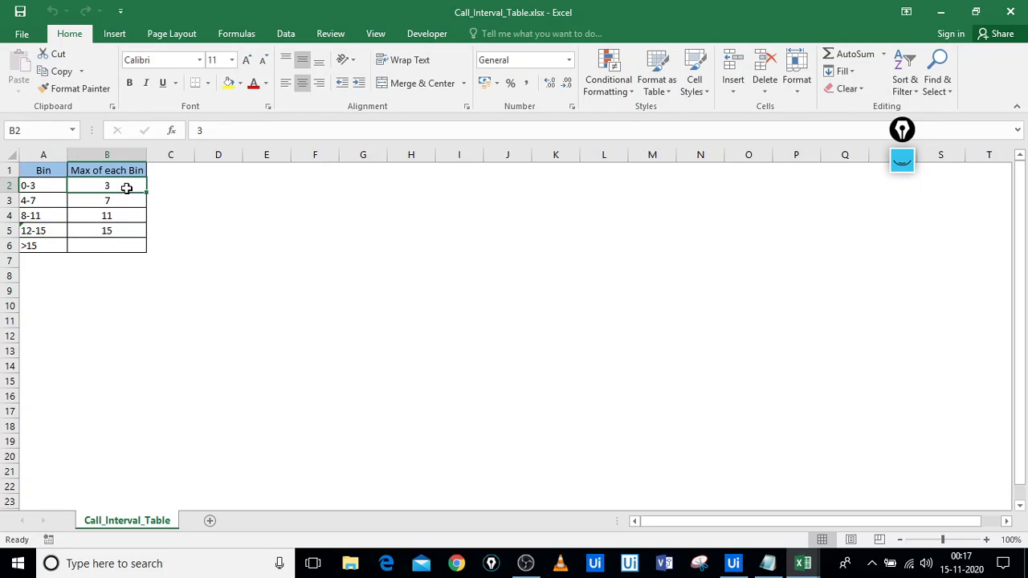
{"action": "left_click", "coordinate": [117, 204]}
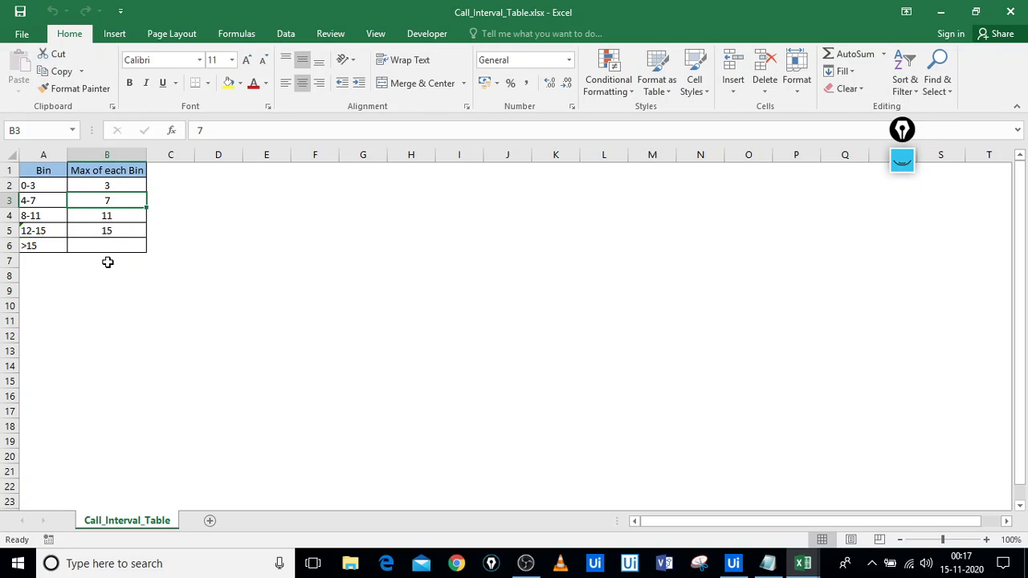
Move off the bin table and minimize Call_Interval_Table to reveal CallHistory_Data.xlsx
{"action": "left_click", "coordinate": [523, 198]}
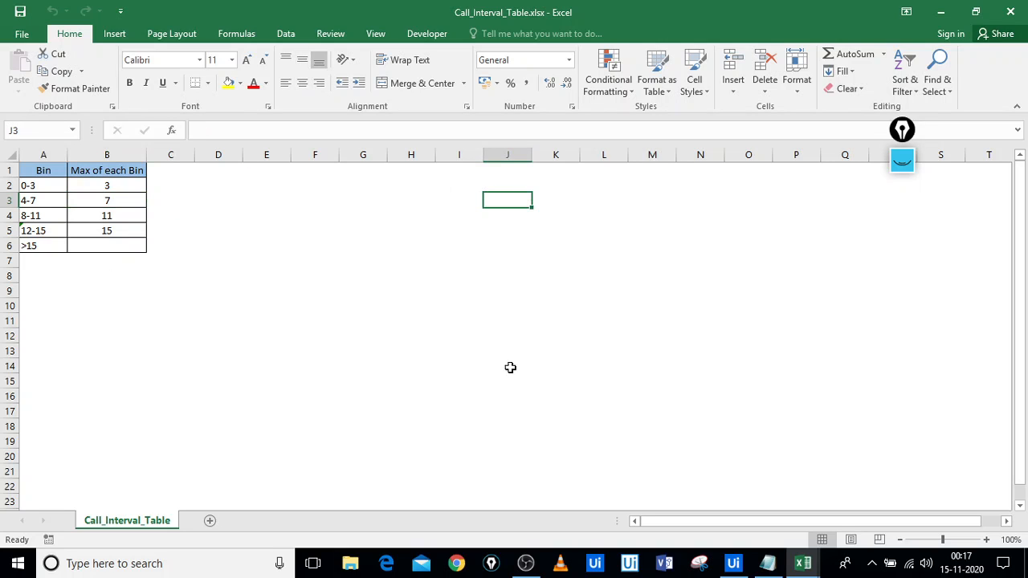
{"action": "left_click", "coordinate": [504, 275]}
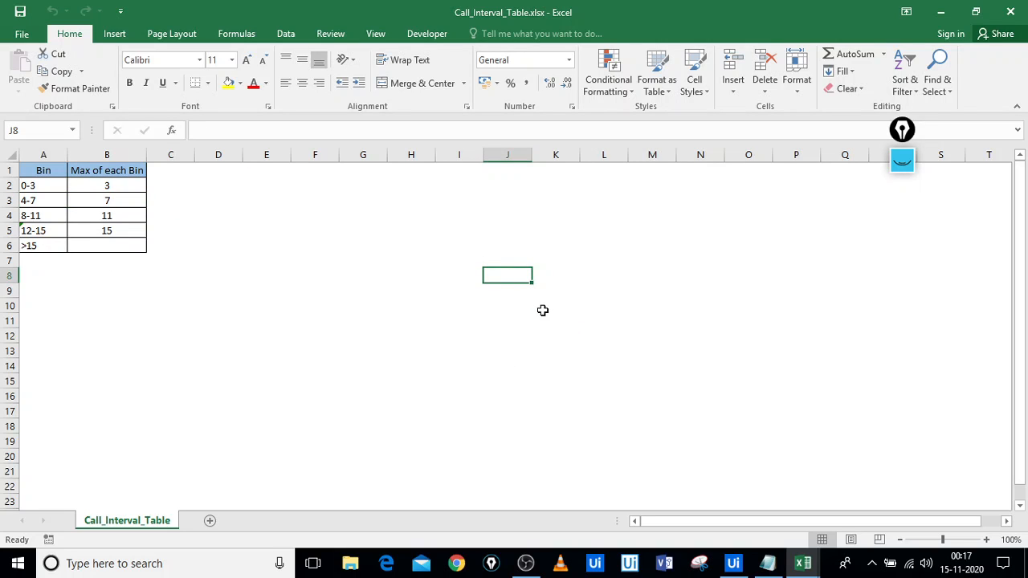
{"action": "left_click", "coordinate": [606, 231]}
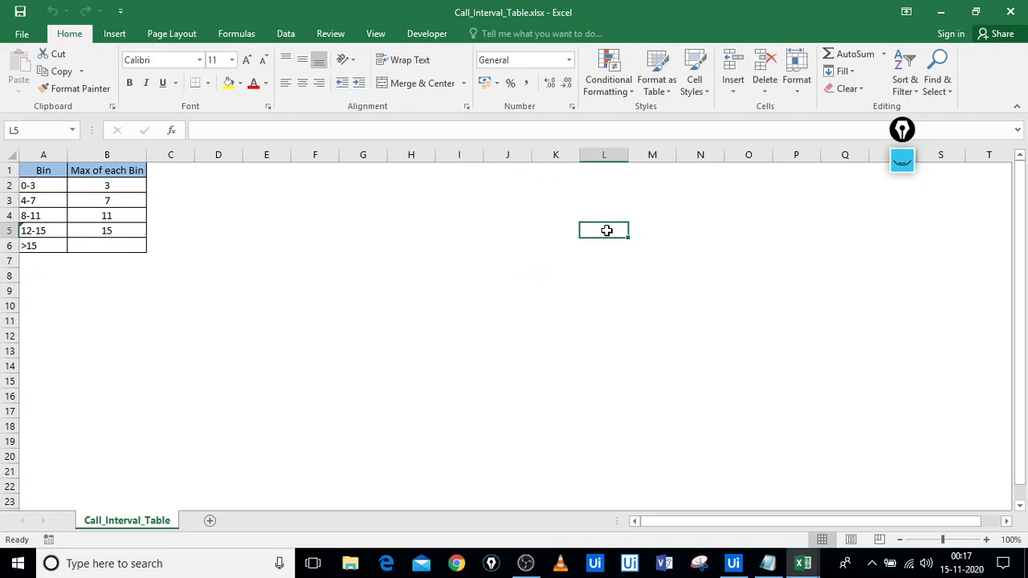
{"action": "left_click", "coordinate": [940, 11]}
{"action": "left_click", "coordinate": [417, 372]}
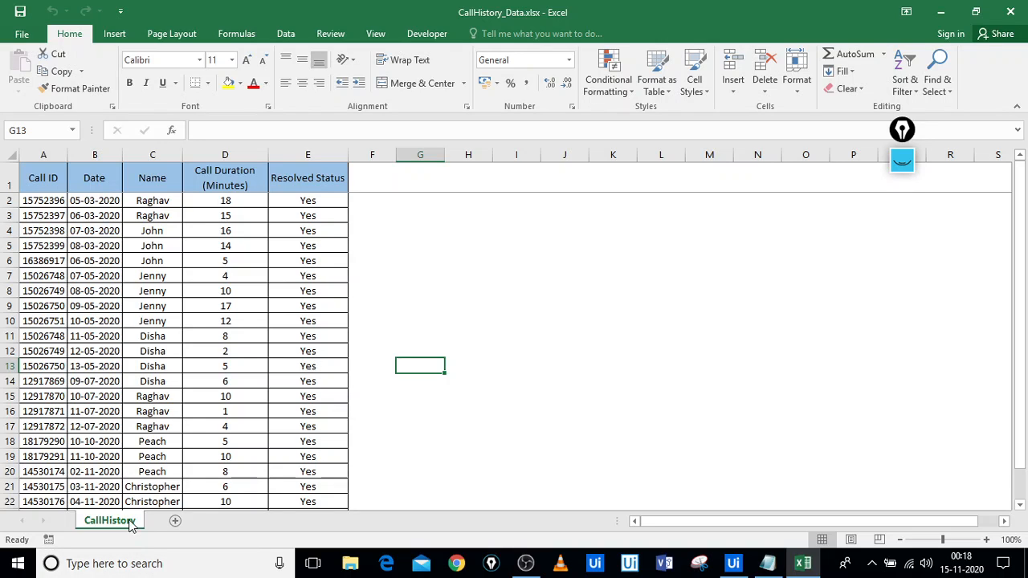
{"action": "left_click", "coordinate": [411, 332]}
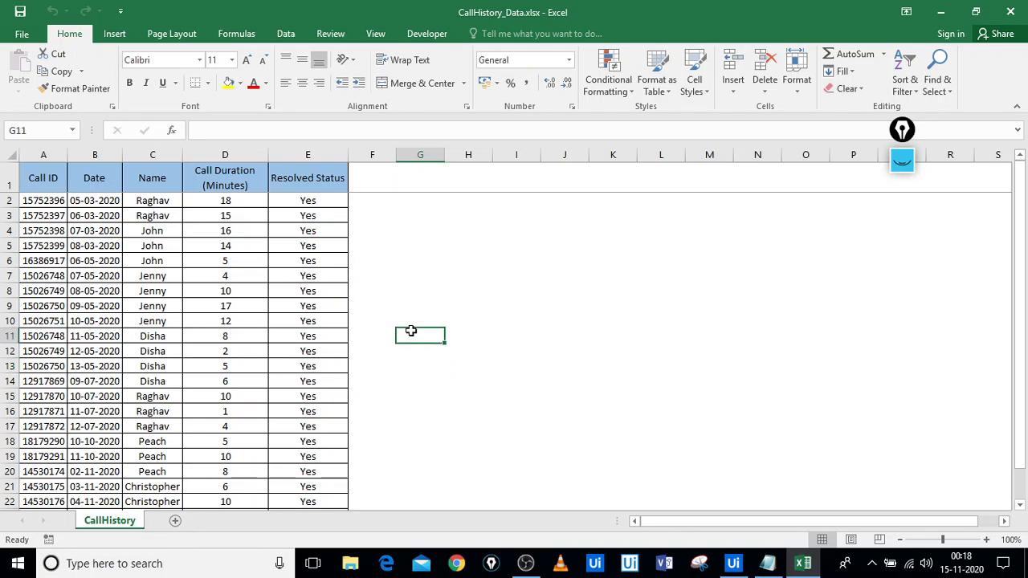
{"action": "left_click", "coordinate": [468, 301]}
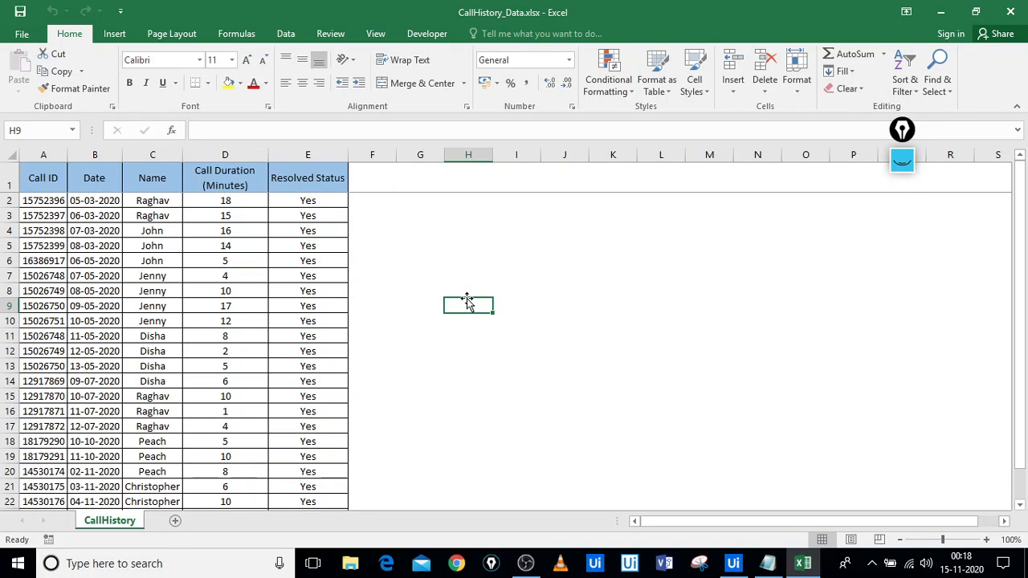
{"action": "left_click", "coordinate": [126, 336]}
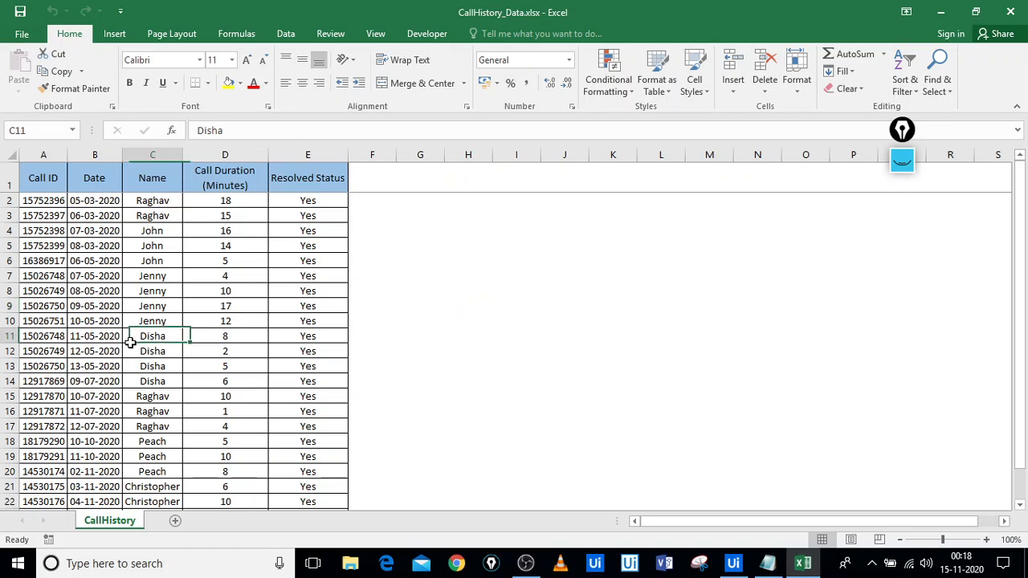
{"action": "left_click", "coordinate": [114, 276]}
{"action": "left_click", "coordinate": [80, 245]}
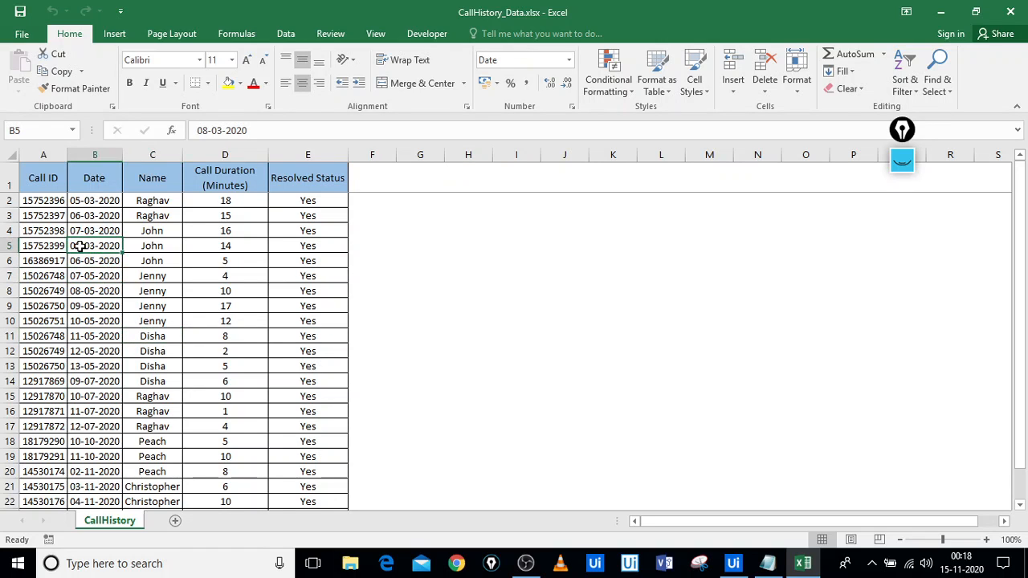
{"action": "left_click", "coordinate": [234, 334]}
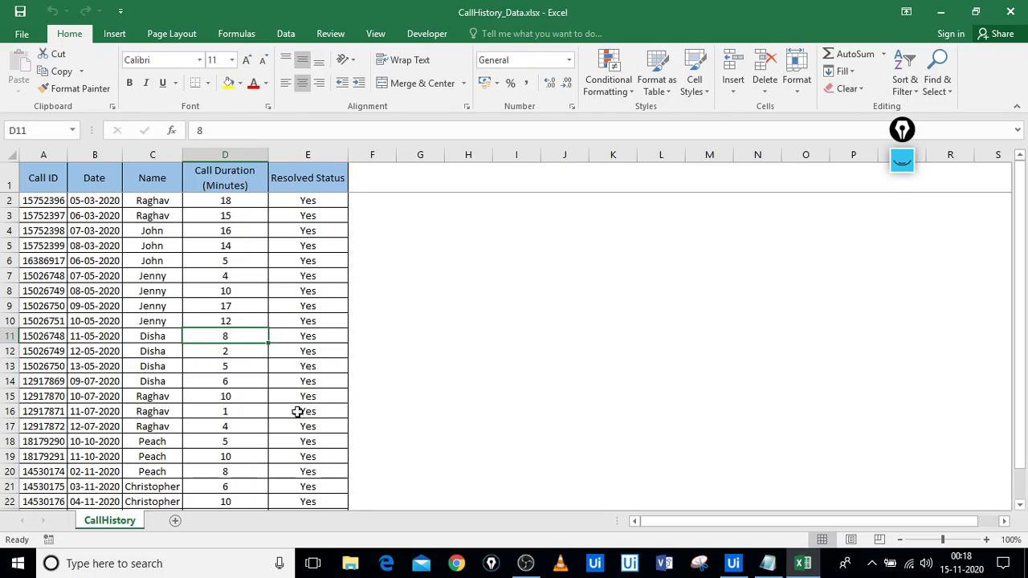
{"action": "left_click", "coordinate": [266, 354]}
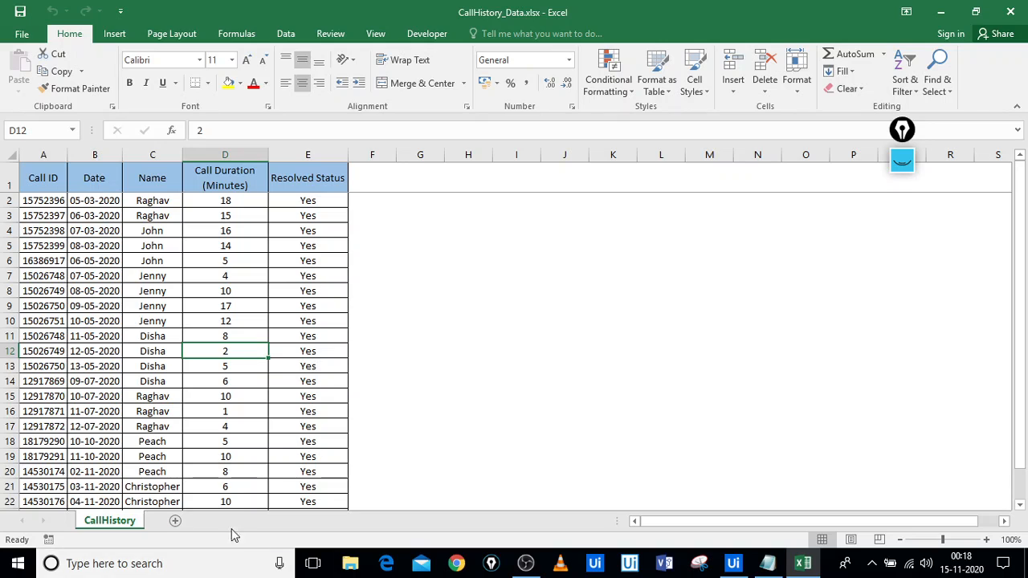
{"action": "left_click", "coordinate": [410, 246]}
{"action": "left_click", "coordinate": [735, 244]}
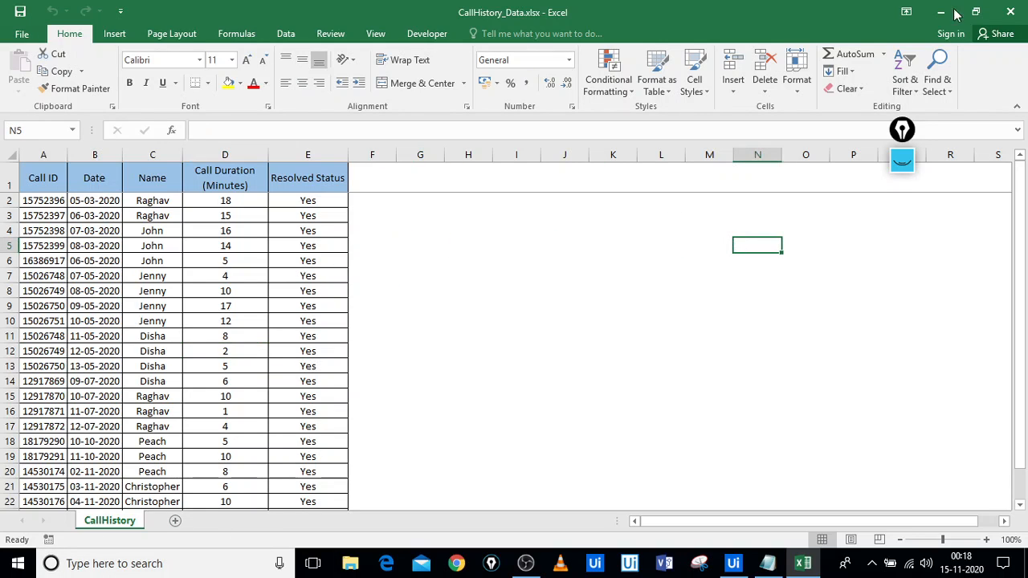
Close Excel without saving, minimize Notepad, and bring UiPath Studio forward
{"action": "left_click", "coordinate": [1018, 9]}
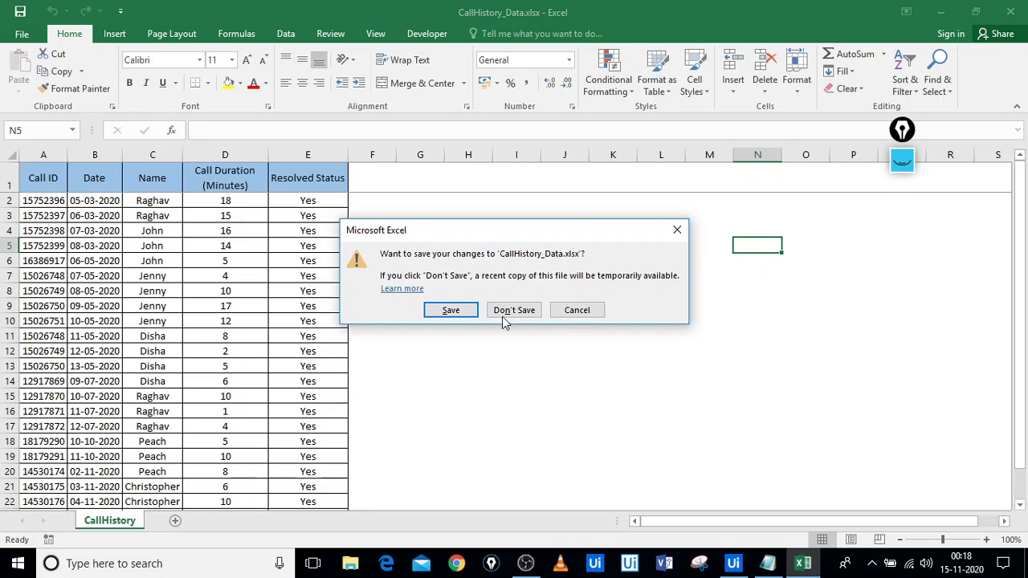
{"action": "left_click", "coordinate": [530, 313]}
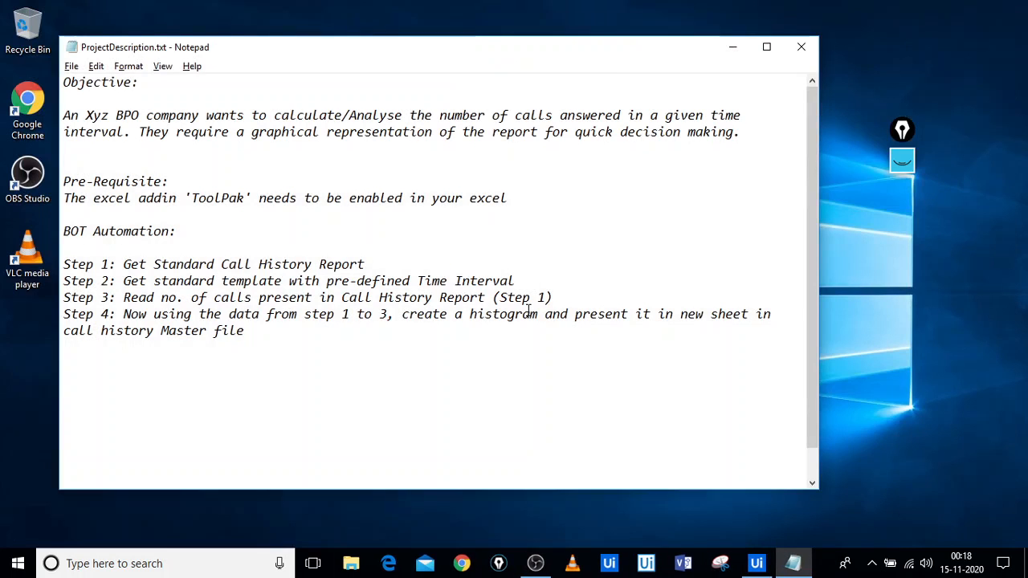
{"action": "left_click", "coordinate": [730, 46]}
{"action": "left_click", "coordinate": [759, 565]}
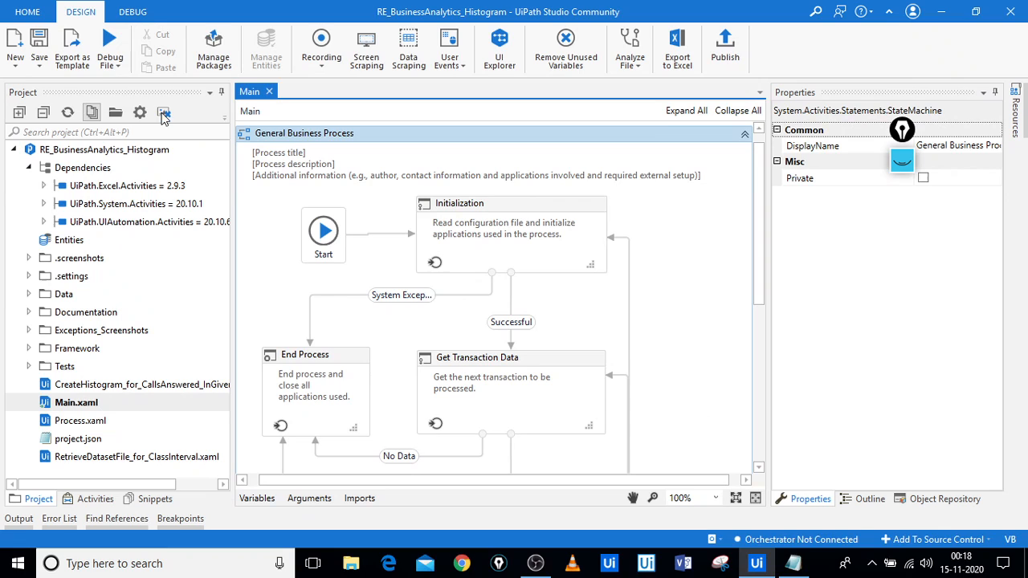
Run the RE_BusinessAnalytics_Histogram project from the Debug File dropdown
{"action": "left_click", "coordinate": [117, 66]}
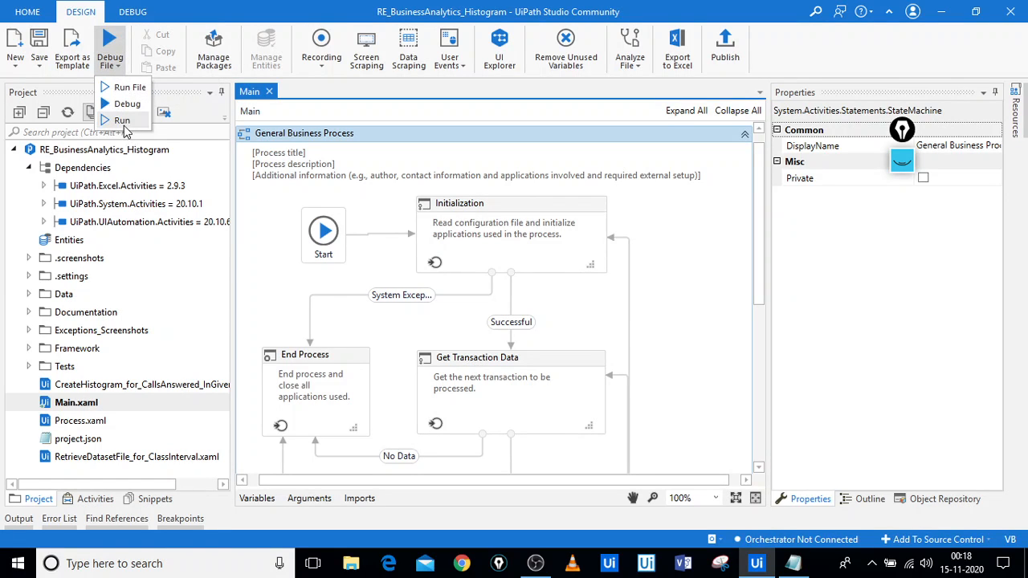
{"action": "left_click", "coordinate": [122, 121]}
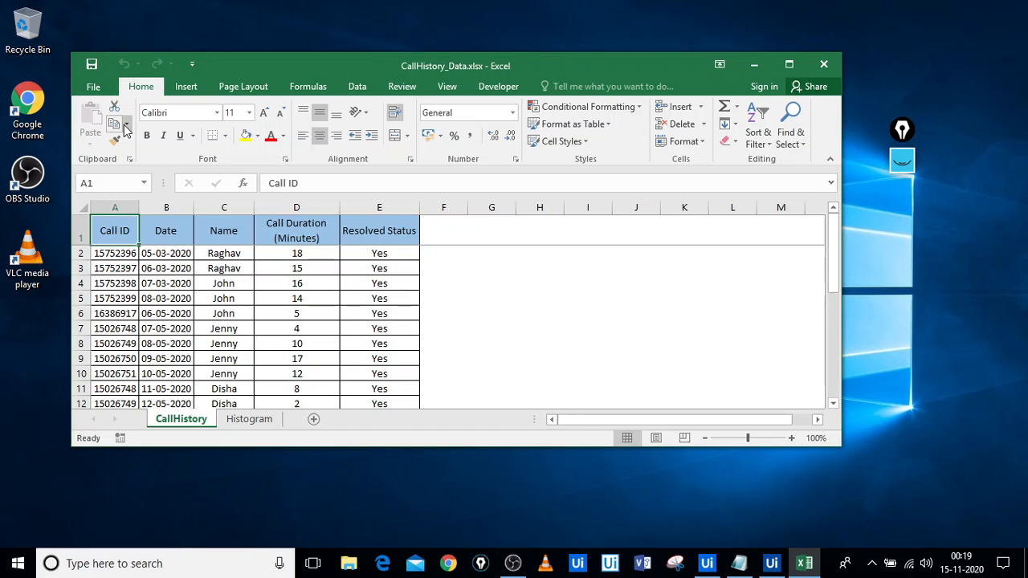
Launch the Histogram tool from Data > Data Analysis
{"action": "left_click", "coordinate": [358, 88]}
{"action": "left_click", "coordinate": [769, 107]}
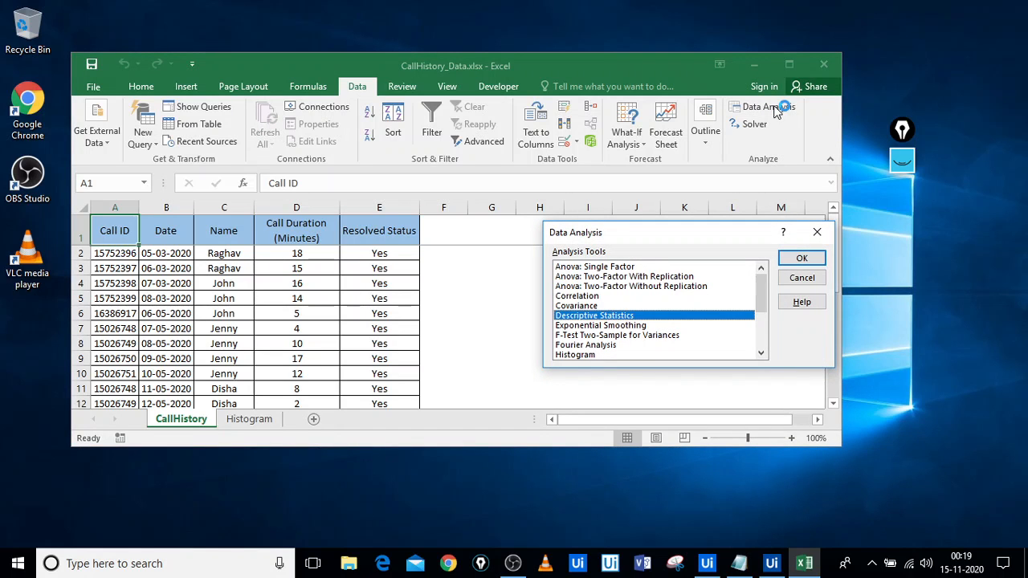
{"action": "left_click", "coordinate": [584, 354]}
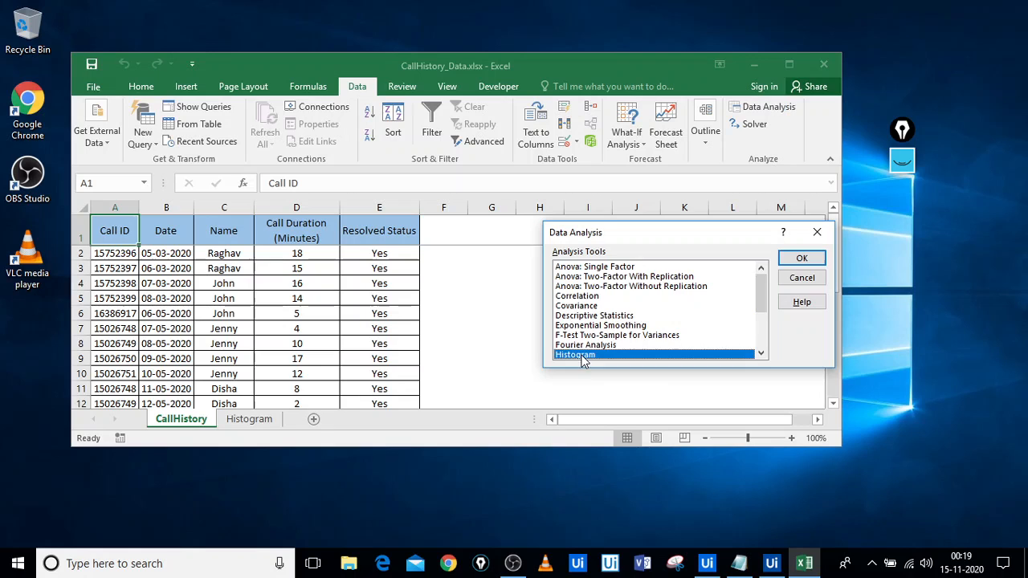
{"action": "left_click", "coordinate": [807, 259]}
Run Histogram on CallHistory!$D$2:$D$24 with bins Histogram!$B$1:$B$5, labels, output at F1, cumulative percentage and chart
{"action": "type", "text": "CallHistory!$D$2:$D$24"}
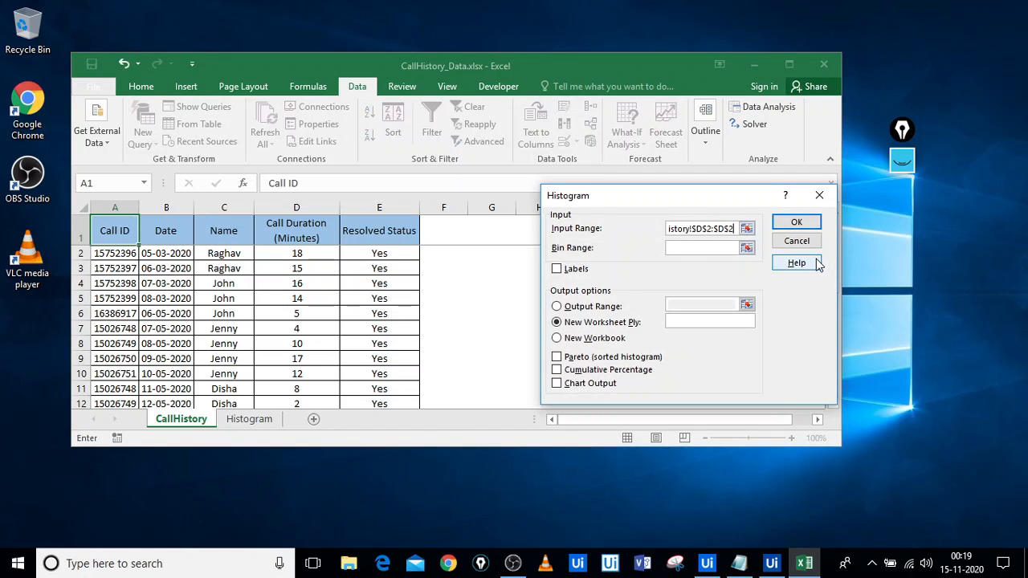
{"action": "key", "text": "Tab"}
{"action": "type", "text": "Histogram!$B$1:$B$5"}
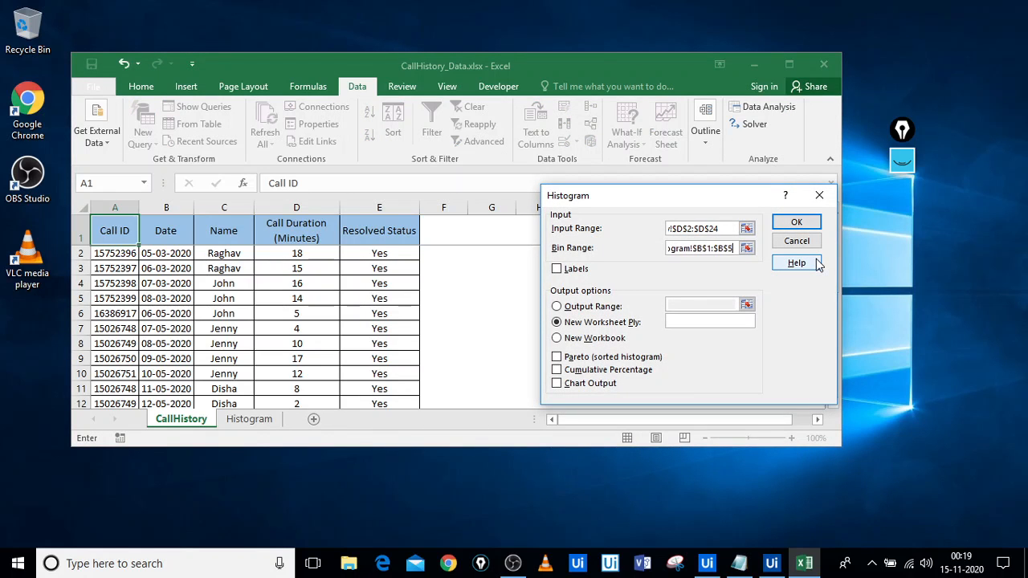
{"action": "key", "text": "alt+l"}
{"action": "key", "text": "Return"}
{"action": "type", "text": "Histogram!$F$1"}
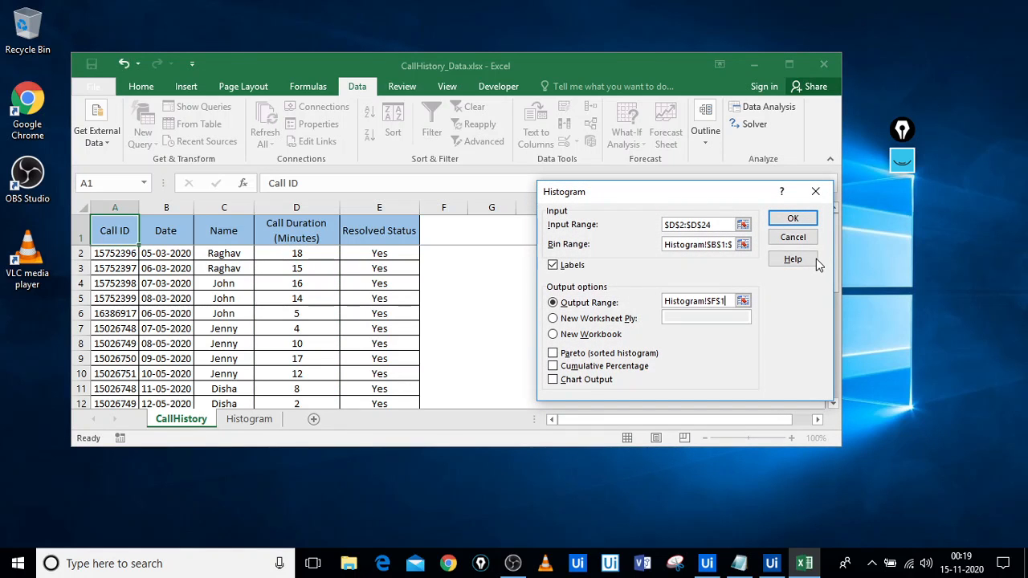
{"action": "key", "text": "alt+m"}
{"action": "key", "text": "alt+c"}
{"action": "left_click", "coordinate": [801, 222]}
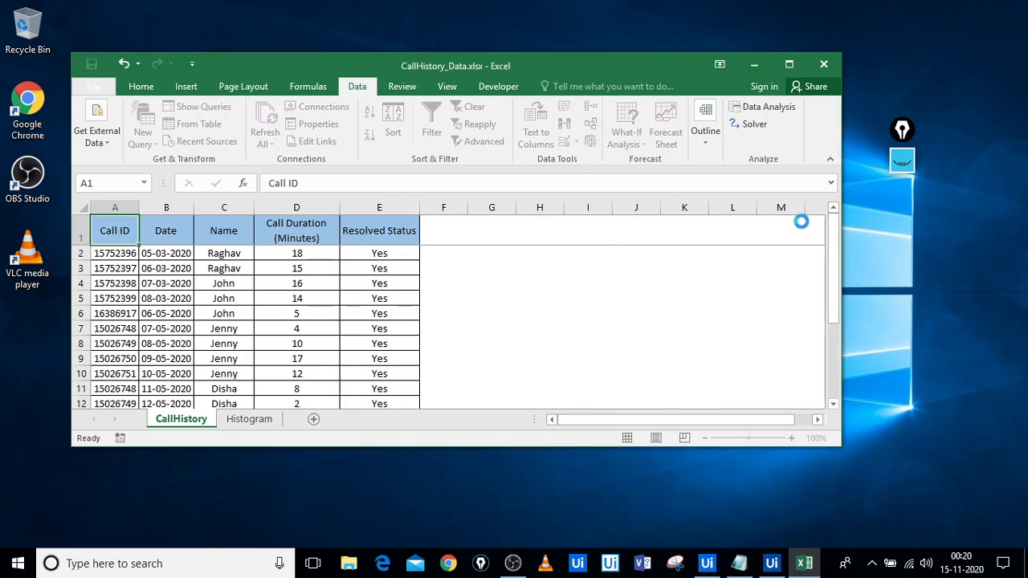
{"action": "key", "text": "super+Up"}
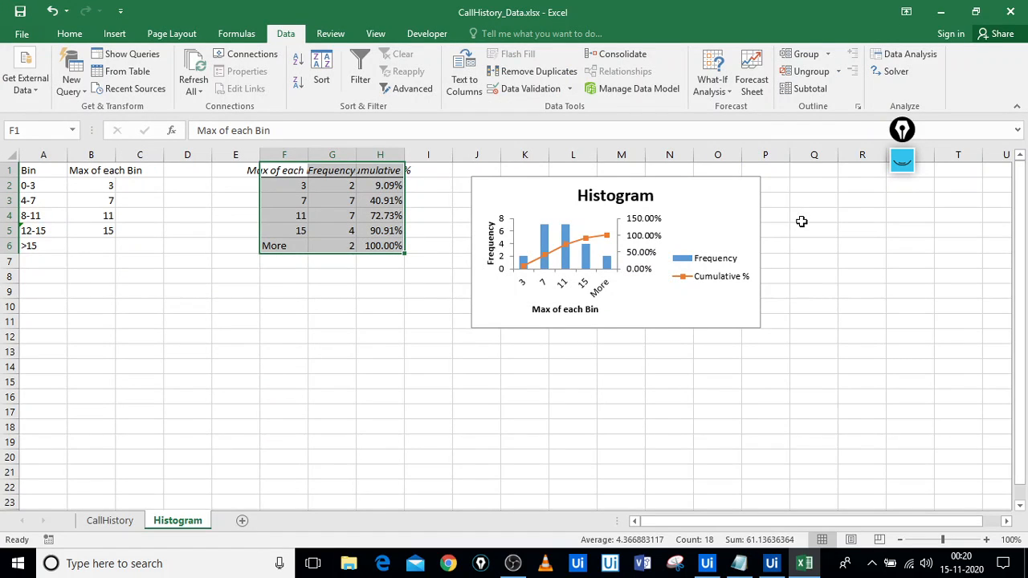
Minimize UiPath Studio and clear the selection on the Histogram sheet output
{"action": "key", "text": "alt+Tab"}
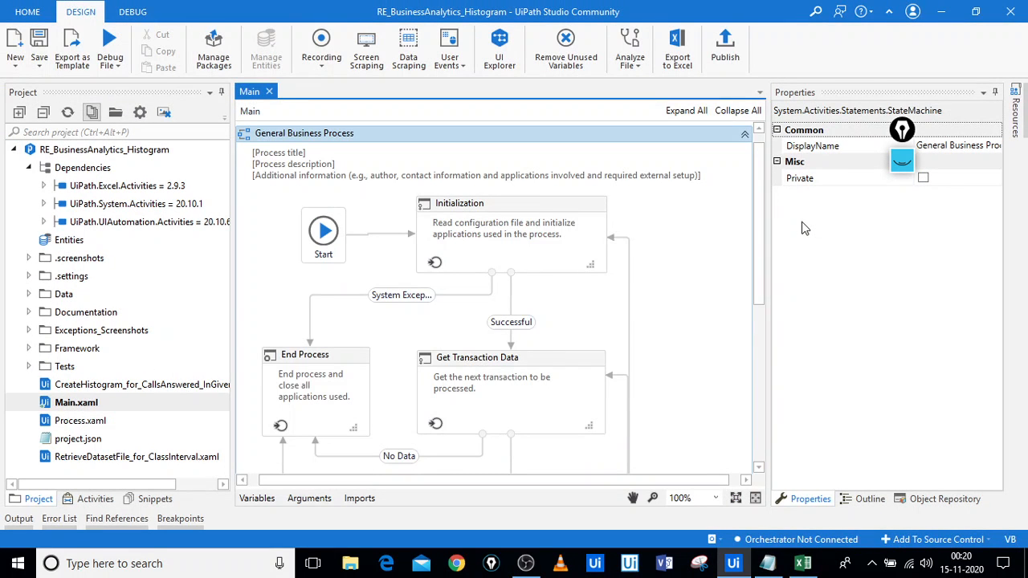
{"action": "left_click", "coordinate": [940, 11]}
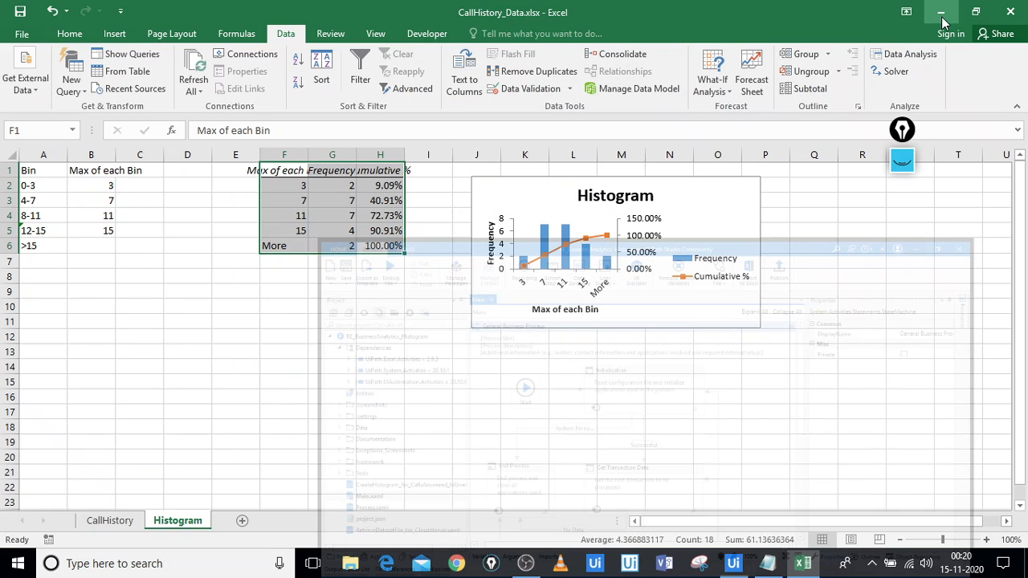
{"action": "left_click", "coordinate": [436, 362]}
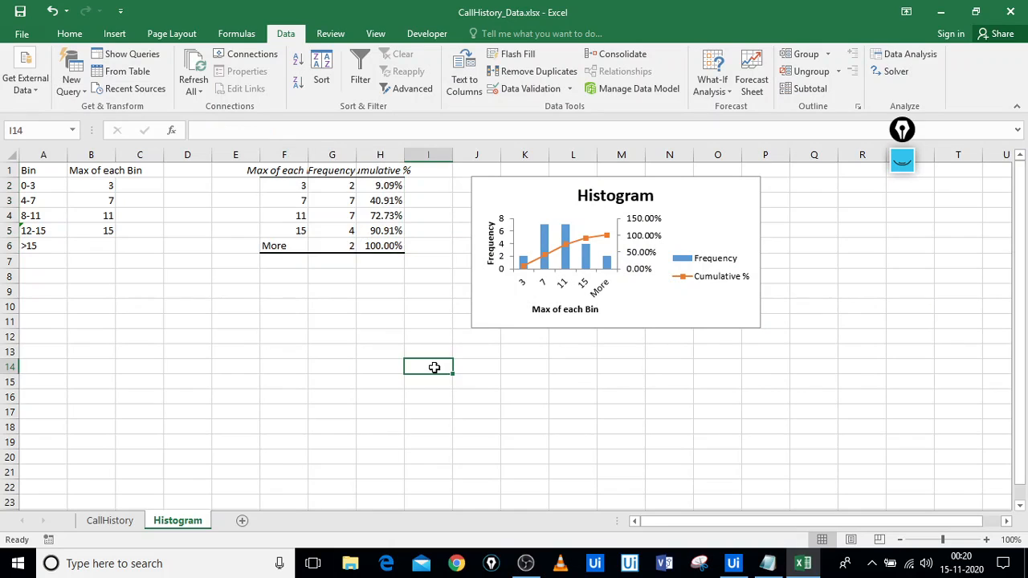
{"action": "left_click", "coordinate": [280, 362]}
{"action": "left_click", "coordinate": [171, 289]}
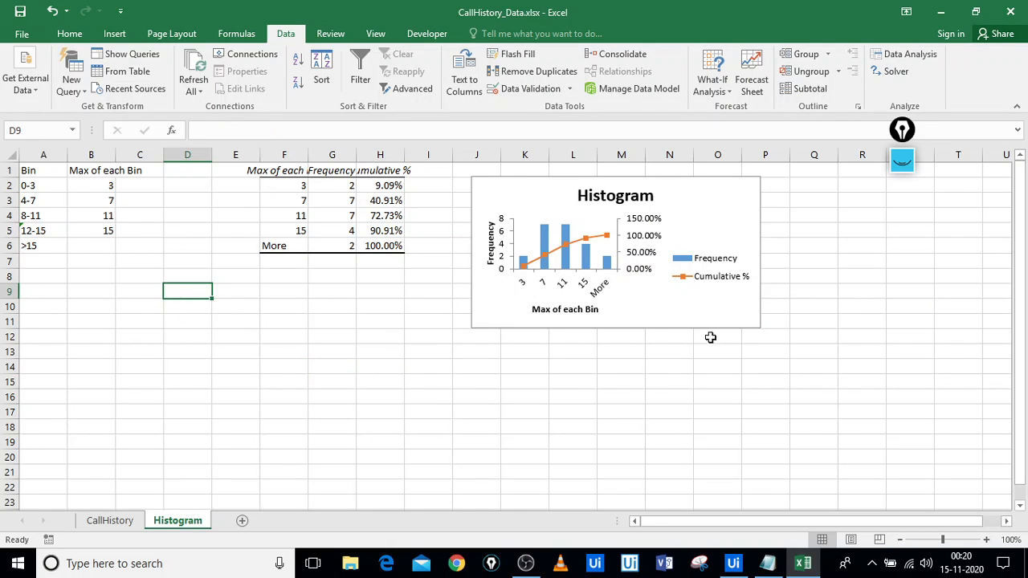
{"action": "left_click", "coordinate": [551, 489]}
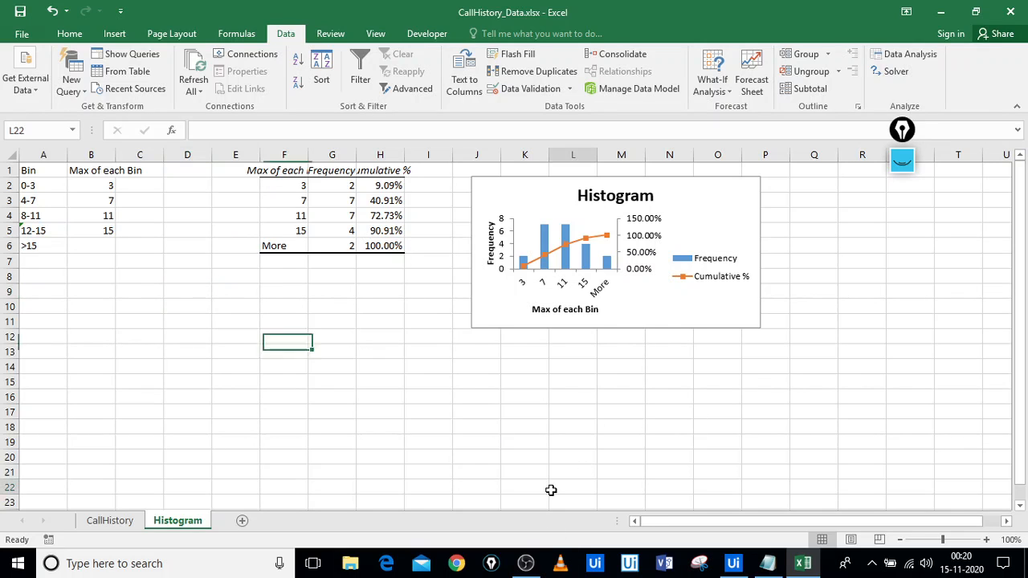
Select the bin labels A2:A6 (0-3 through >15), then switch to the CallHistory sheet
{"action": "left_click", "coordinate": [26, 187]}
{"action": "left_click_drag", "start_coordinate": [27, 187], "coordinate": [64, 245]}
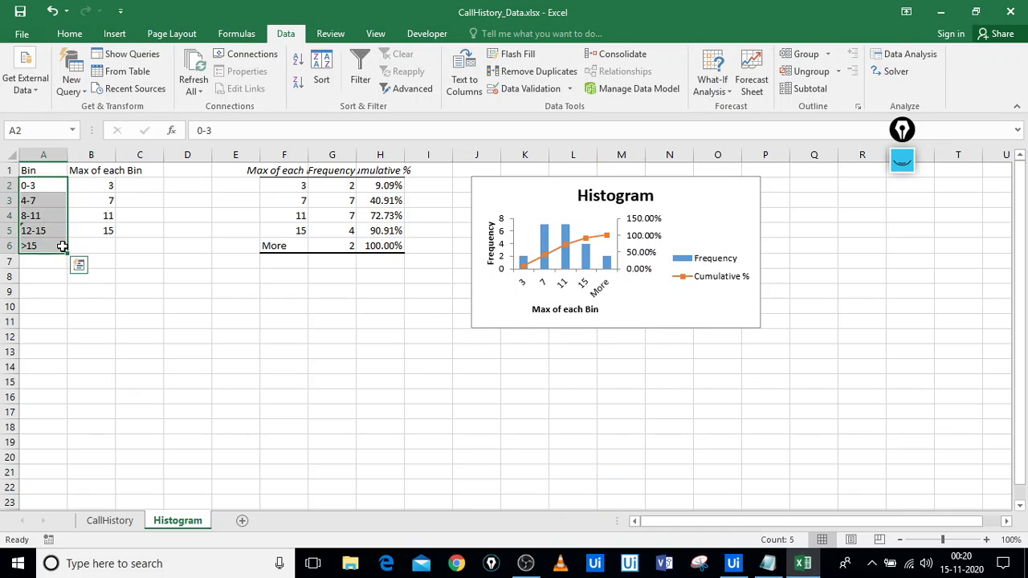
{"action": "left_click", "coordinate": [122, 522]}
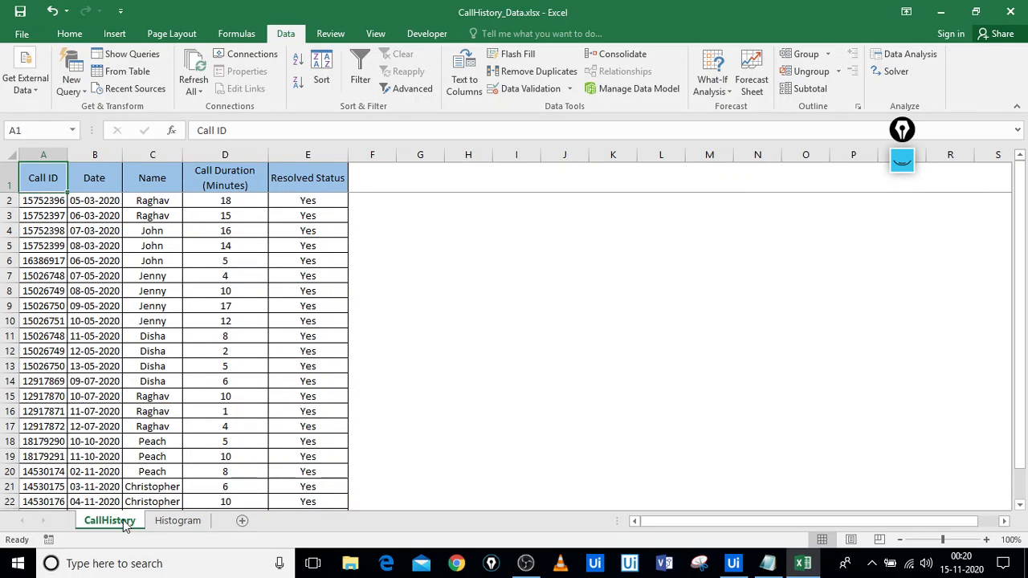
Go back to the Histogram sheet and select cells around the frequency table and chart
{"action": "left_click", "coordinate": [175, 524]}
{"action": "left_click", "coordinate": [349, 354]}
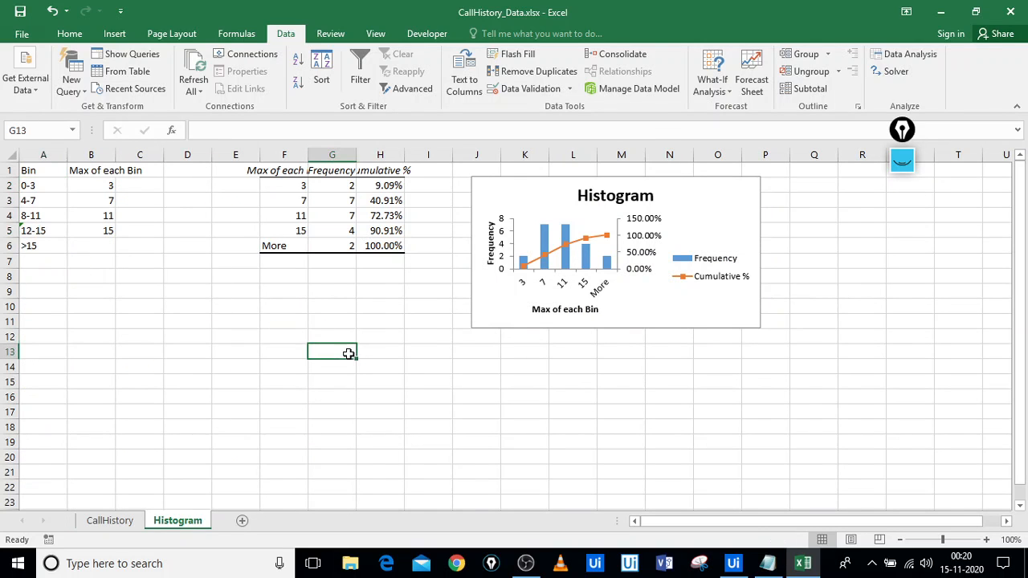
{"action": "left_click", "coordinate": [377, 303]}
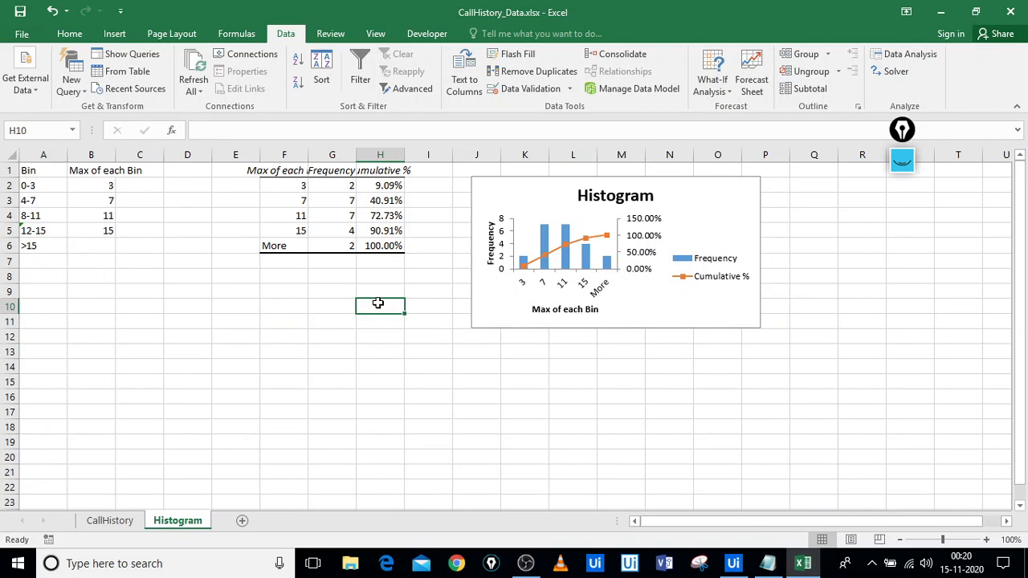
{"action": "left_click", "coordinate": [314, 313]}
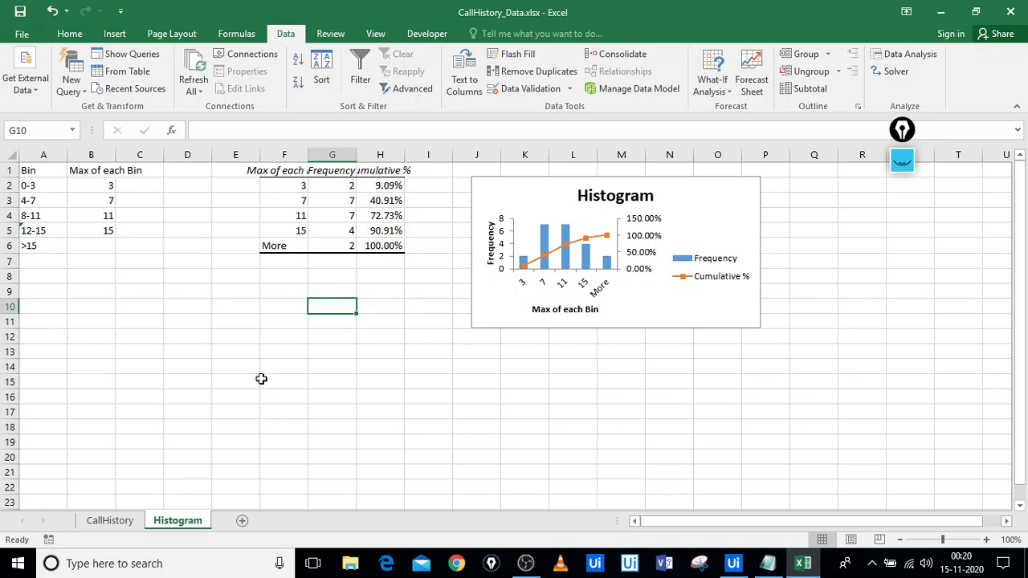
{"action": "left_click", "coordinate": [285, 408]}
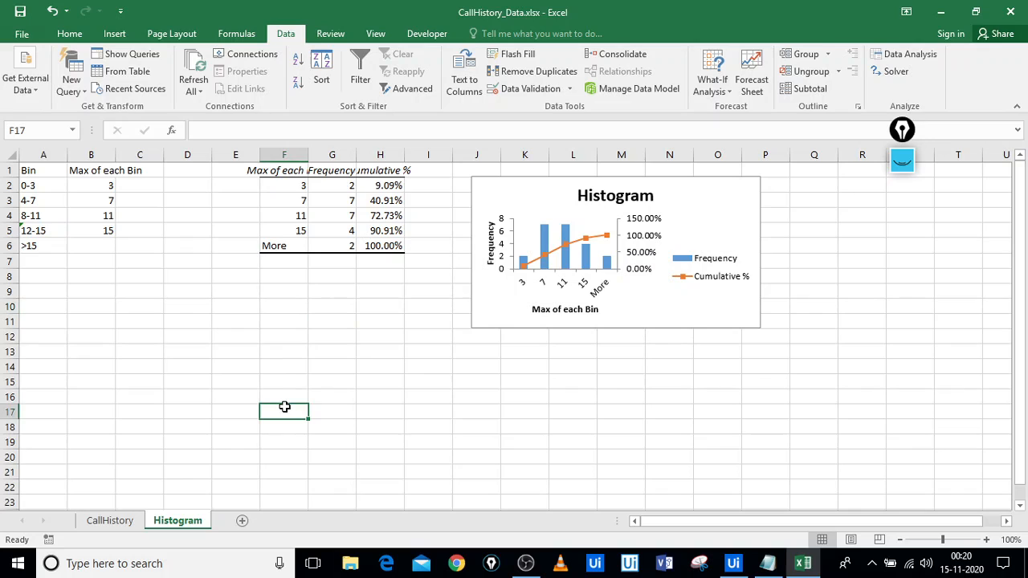
{"action": "left_click", "coordinate": [273, 344]}
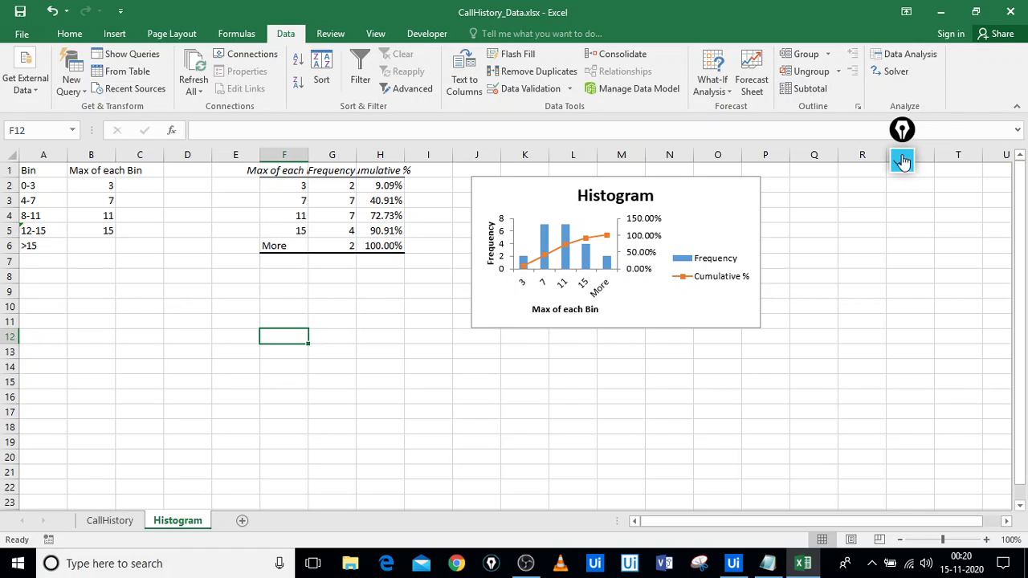
{"action": "left_click", "coordinate": [834, 289]}
{"action": "left_click", "coordinate": [801, 397]}
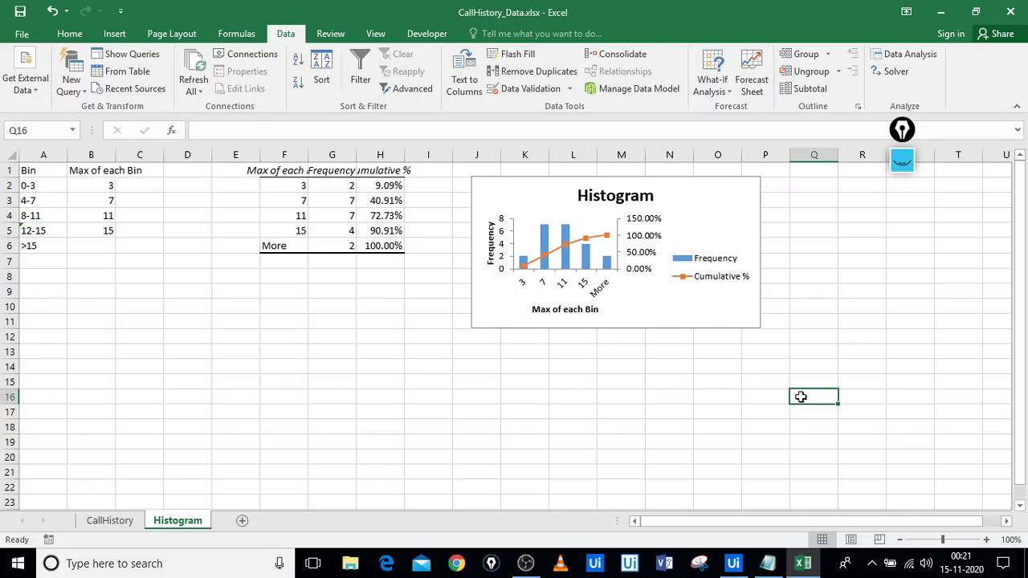